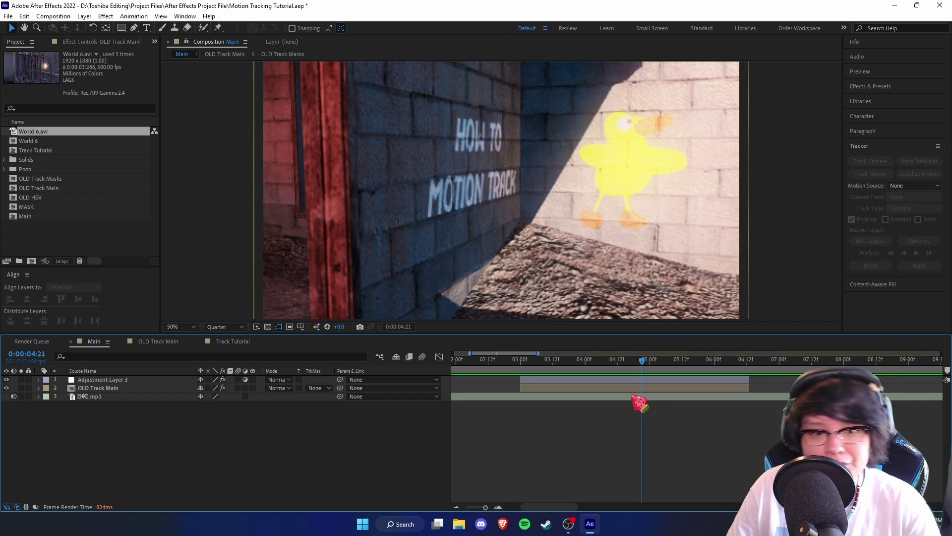
mouse_move(634, 398)
mouse_down()
mouse_move(567, 372)
mouse_move(692, 381)
mouse_move(590, 380)
mouse_move(657, 383)
mouse_move(635, 382)
mouse_up()
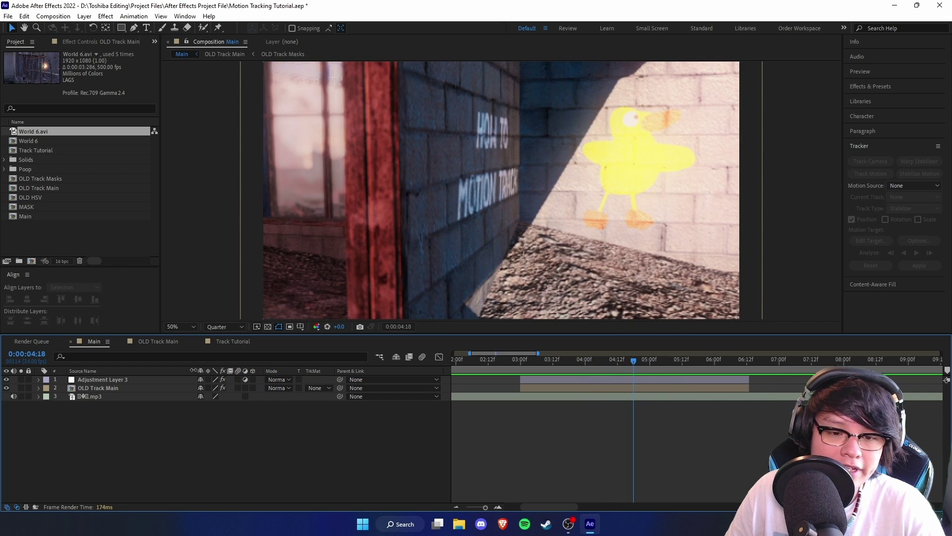
click(237, 343)
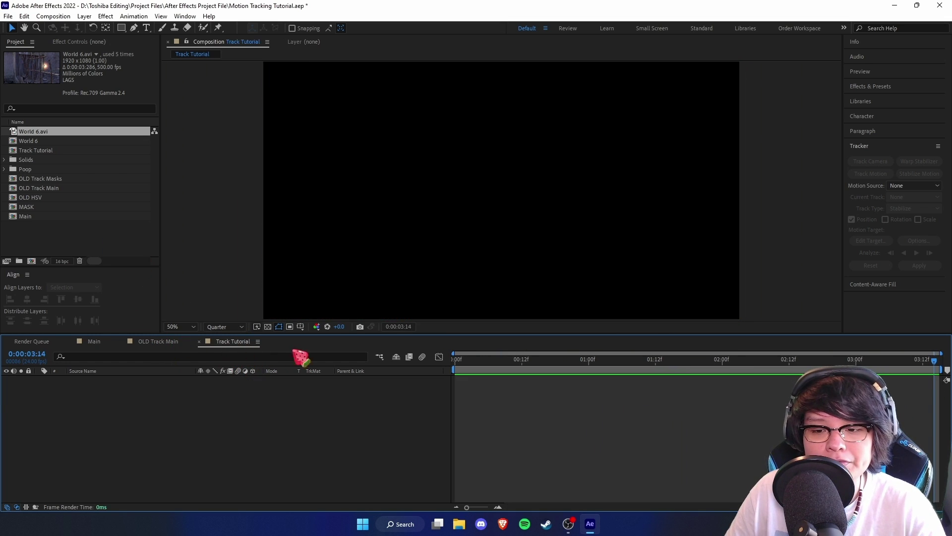
click(94, 341)
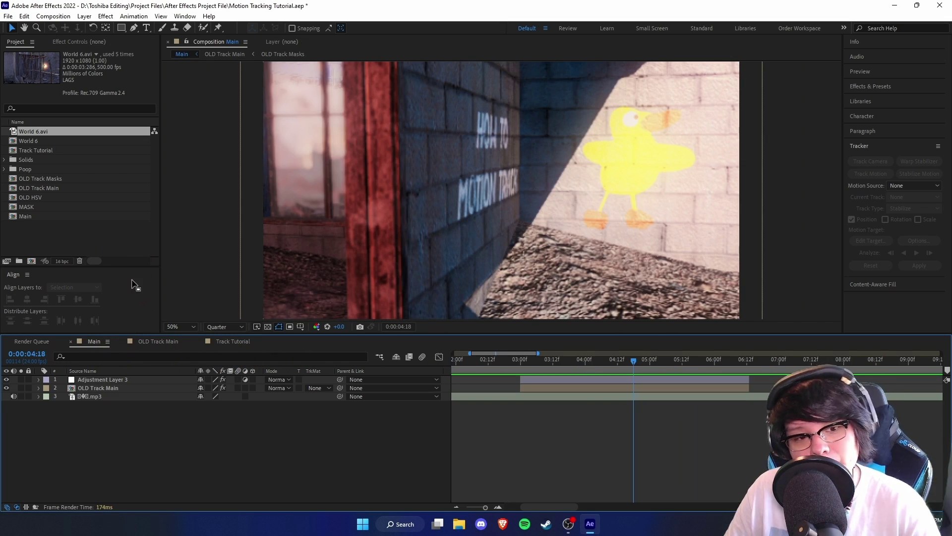
click(44, 134)
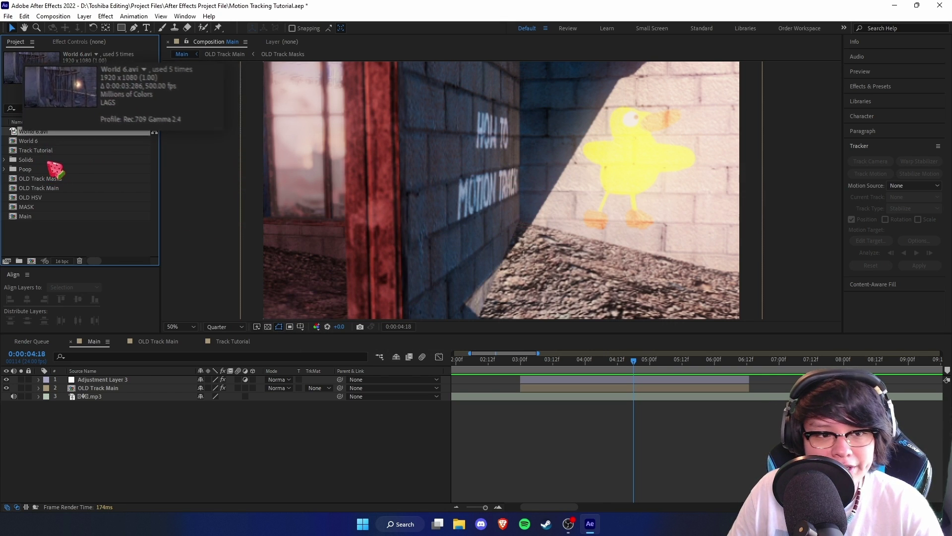
click(32, 261)
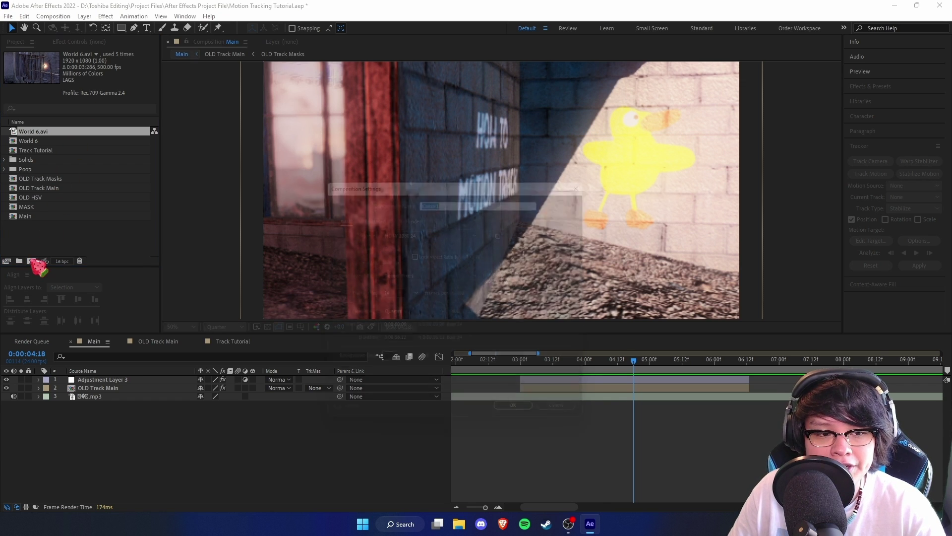
click(377, 293)
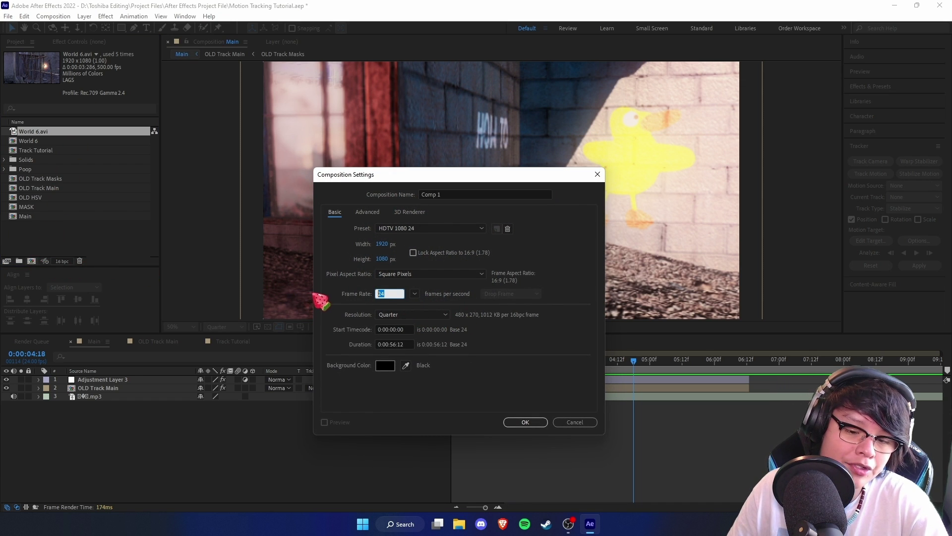
click(588, 422)
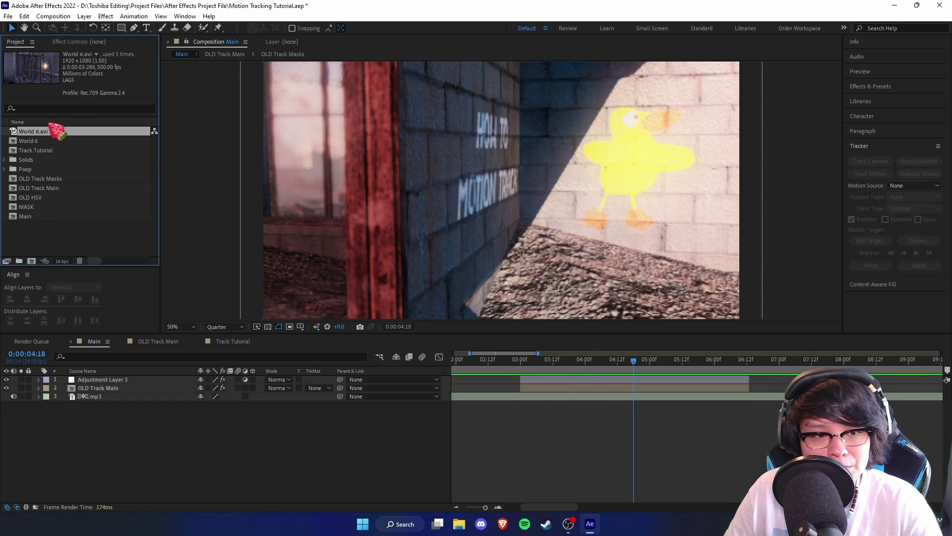
Create a composition from World 6.avi and split its layer at 0:00:01:054 and 0:00:01:456
drag(43, 141, 33, 261)
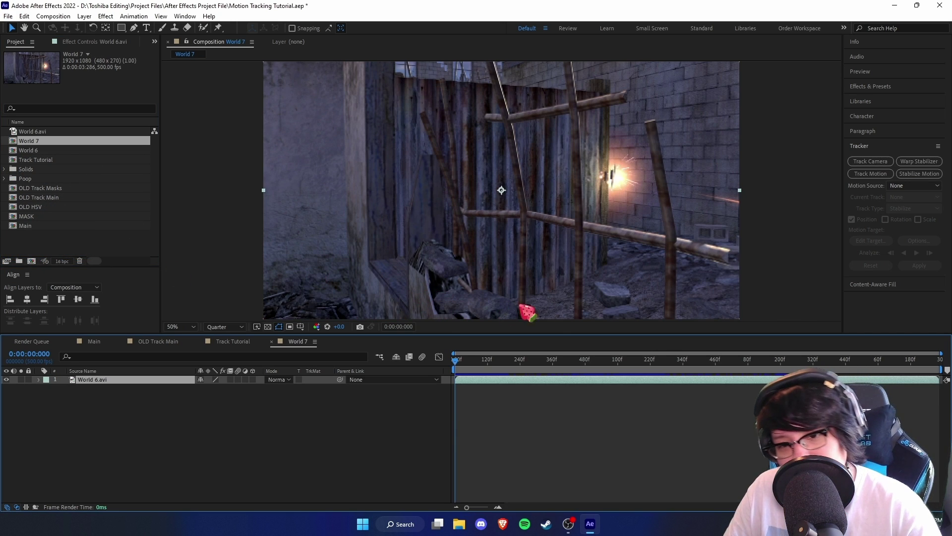
click(612, 360)
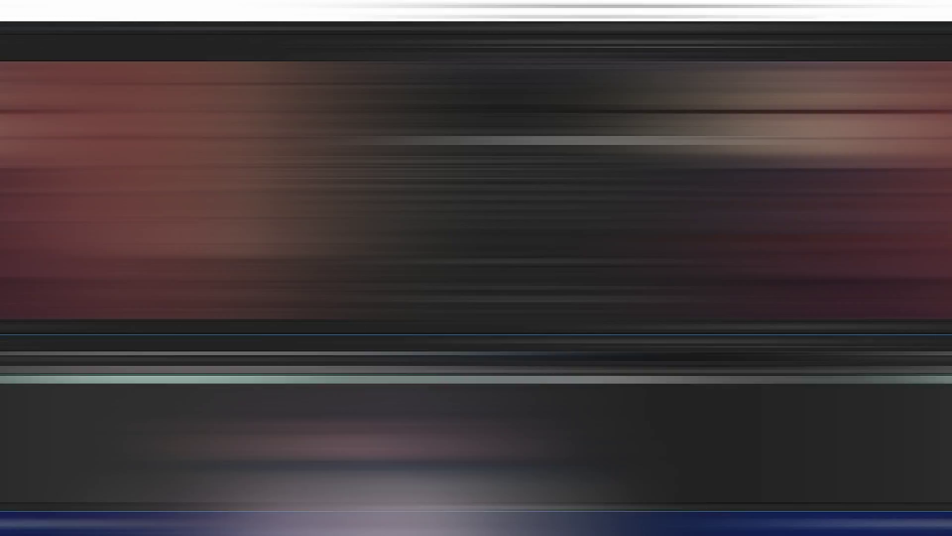
click(607, 365)
drag(608, 368, 607, 368)
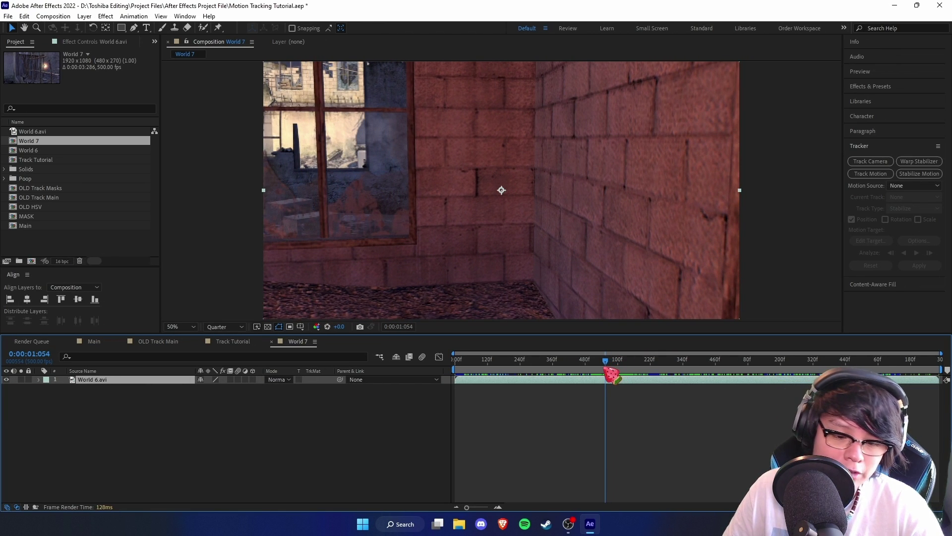
key(ctrl+d)
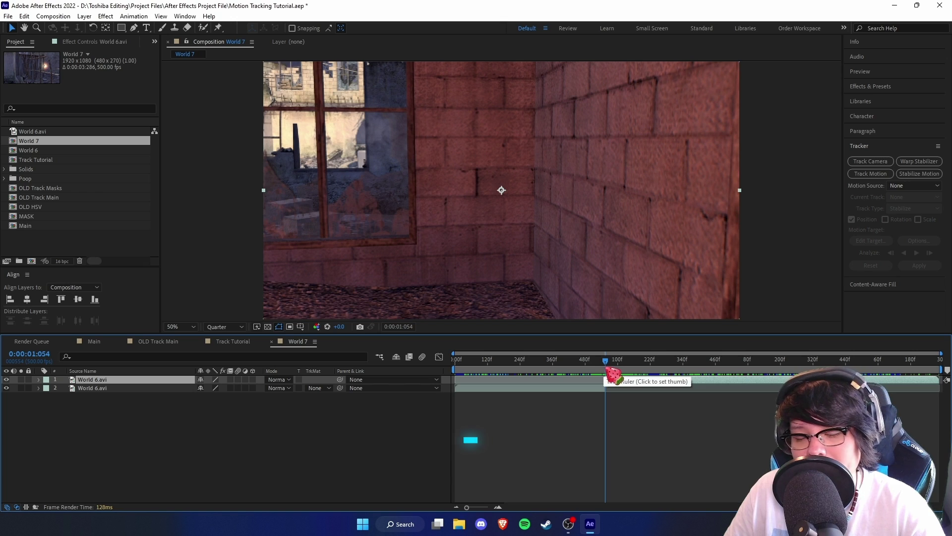
key(ctrl+shift+d)
drag(638, 369, 715, 367)
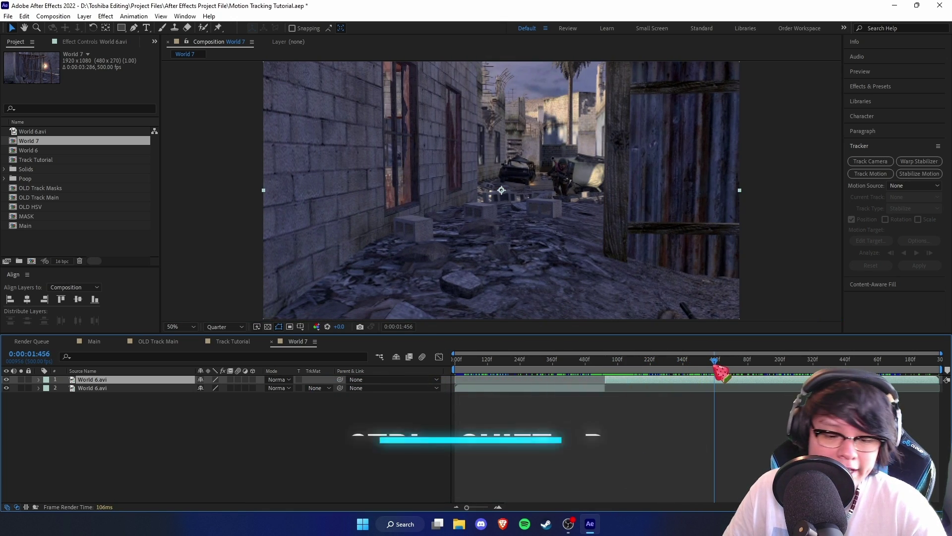
key(ctrl+shift+d)
Run Track Camera on the middle World 6.avi segment
drag(642, 366, 635, 385)
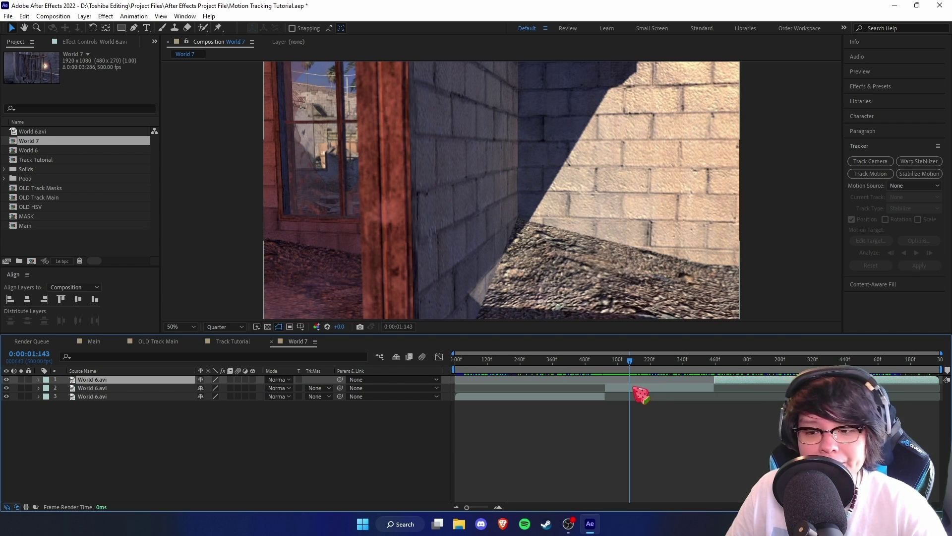
right_click(638, 388)
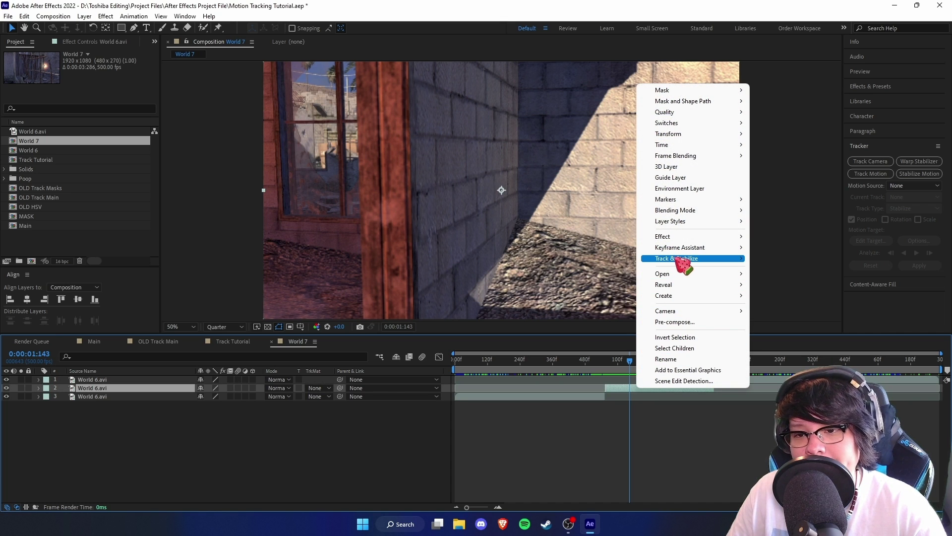
mouse_move(694, 259)
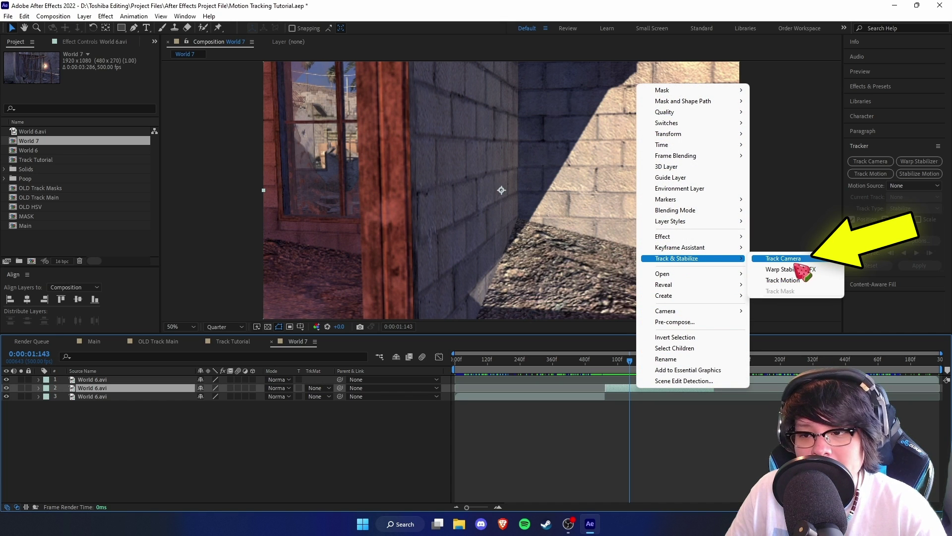
click(636, 389)
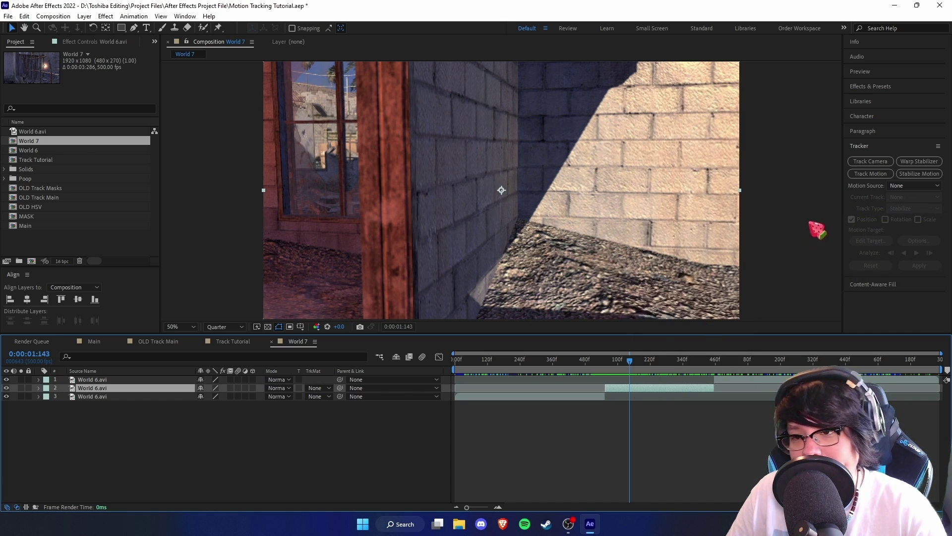
click(867, 162)
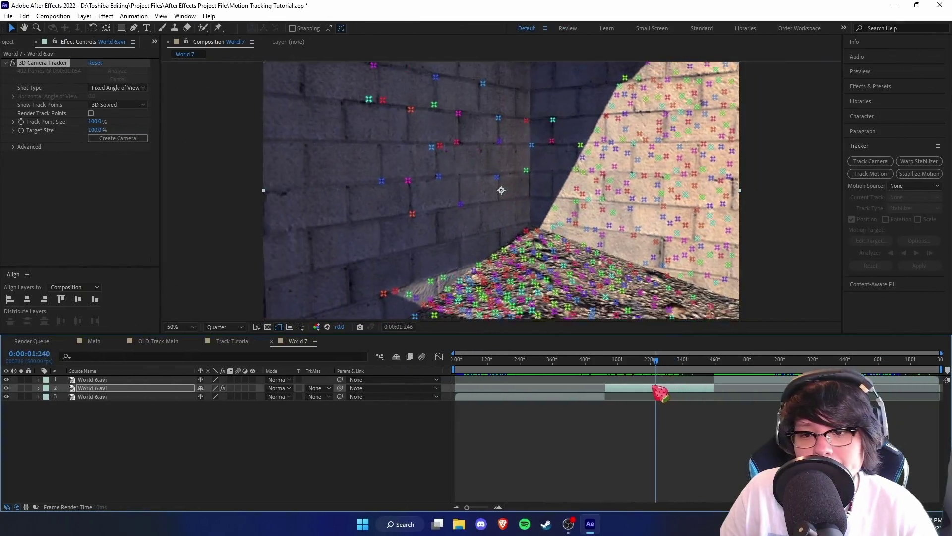
Turn Show Layer Controls off and back on to toggle the 3D Camera Tracker's track points
drag(660, 393, 646, 372)
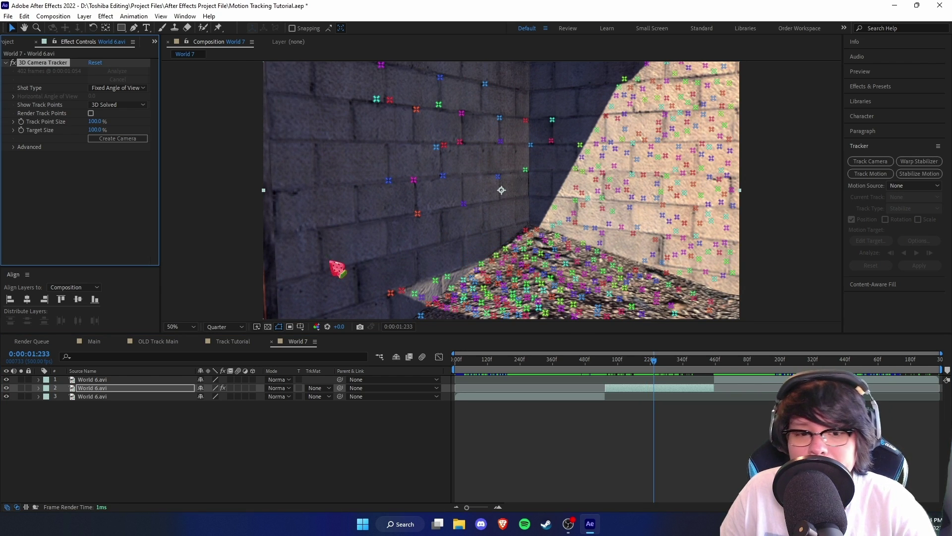
click(160, 16)
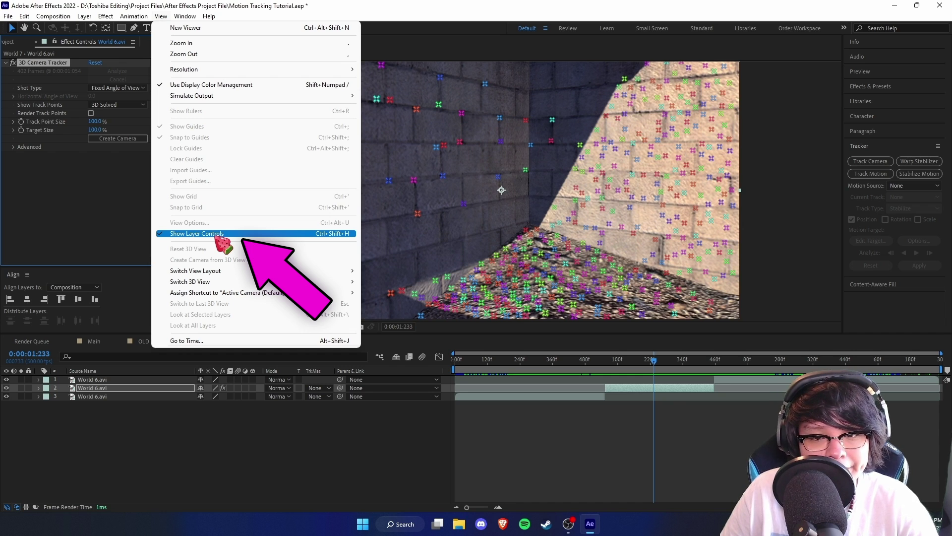
click(218, 234)
click(134, 16)
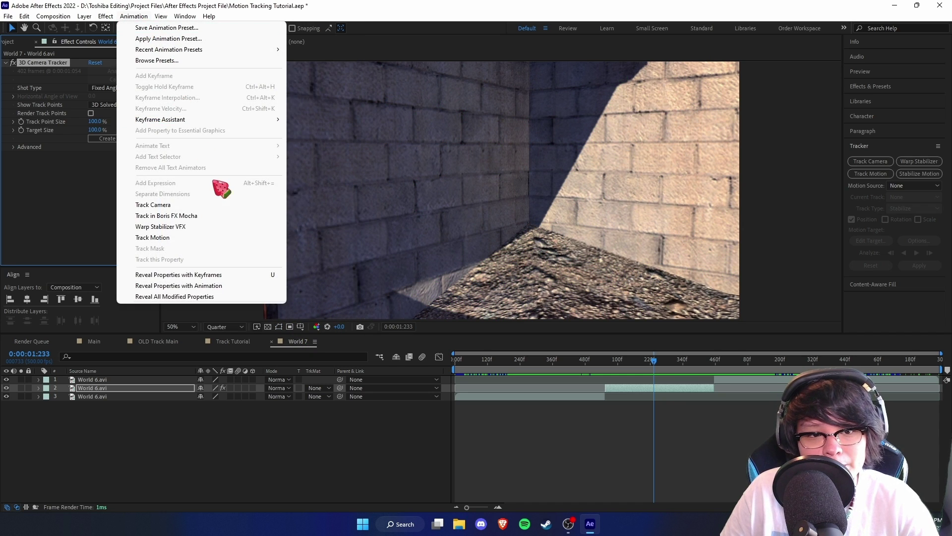
mouse_move(161, 16)
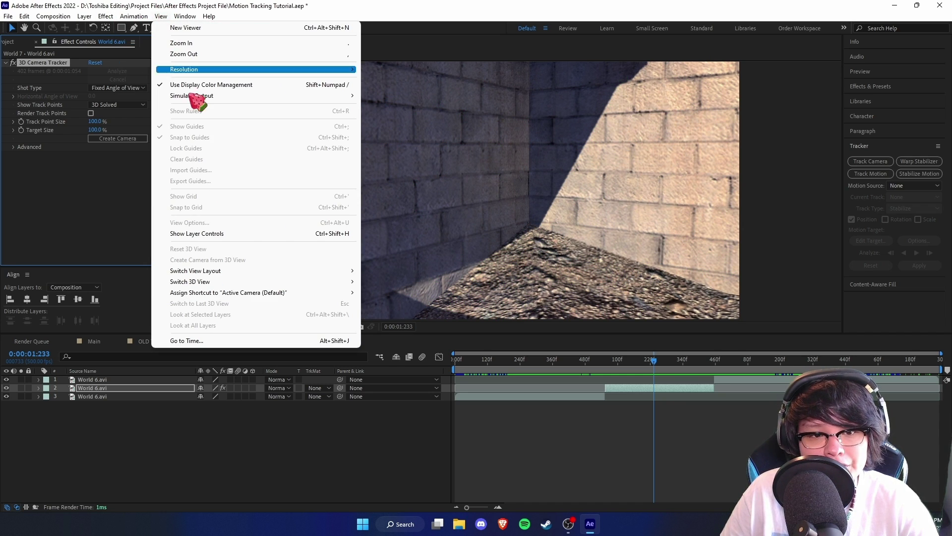
click(243, 234)
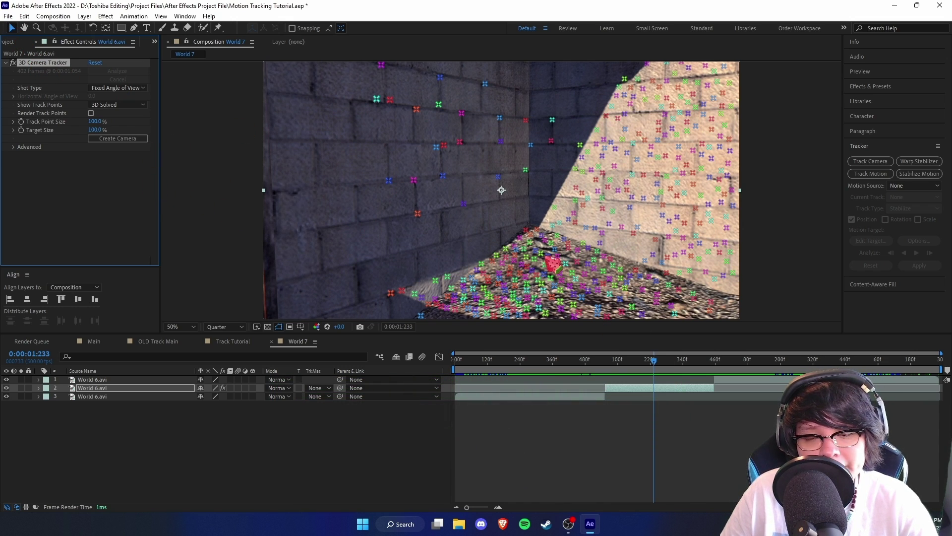
At 0:00:01:209, select track points on the shadowed brick wall, create a solid and camera from them, and check the track
mouse_move(673, 369)
mouse_down()
mouse_move(653, 370)
mouse_move(683, 373)
mouse_move(668, 363)
mouse_up()
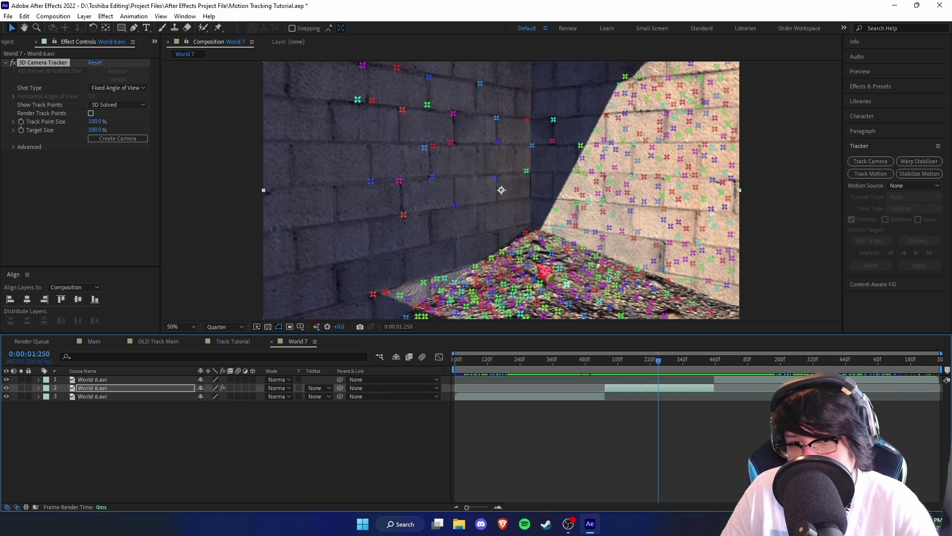
drag(672, 367, 647, 372)
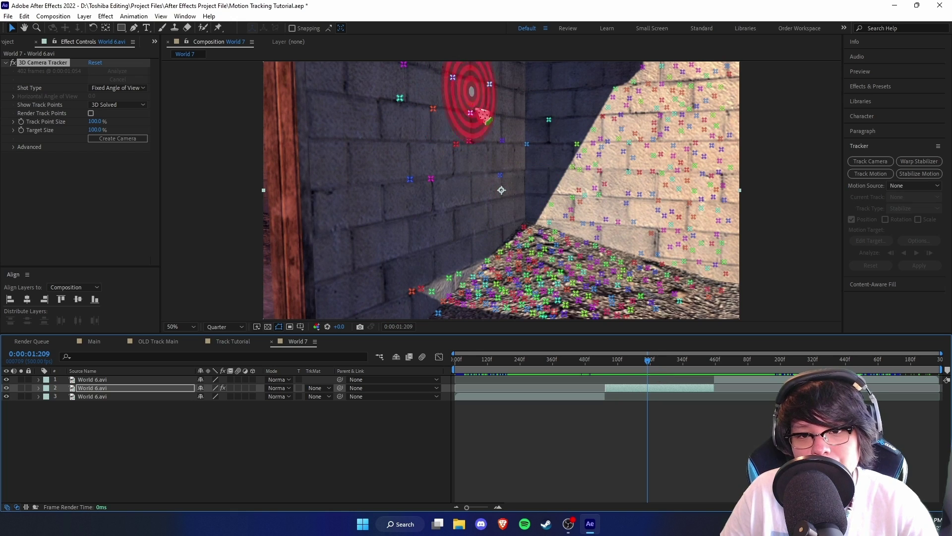
drag(342, 144, 502, 225)
right_click(518, 164)
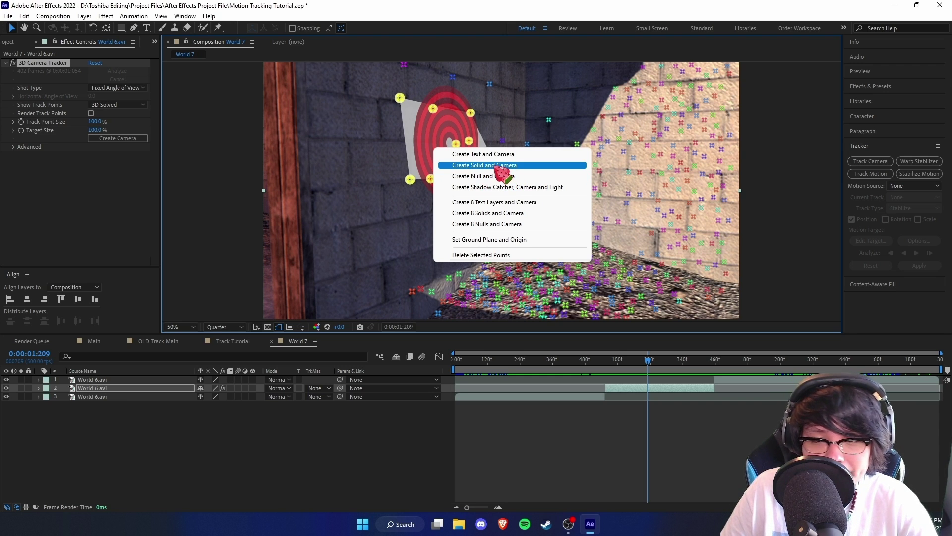
click(499, 166)
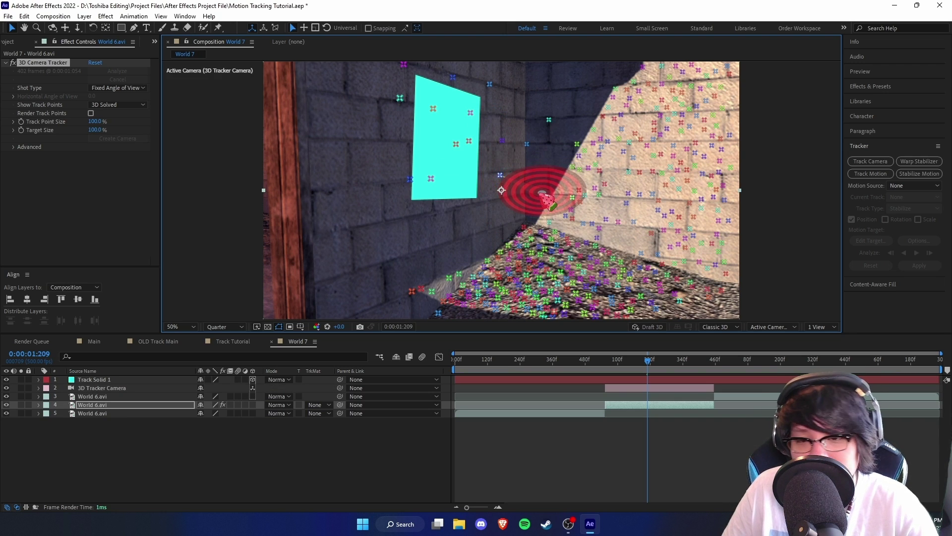
drag(648, 367, 679, 379)
Add Duck 3.png from the Poop folder below Track Solid 1 and cut off the part after the tracked segment
click(10, 42)
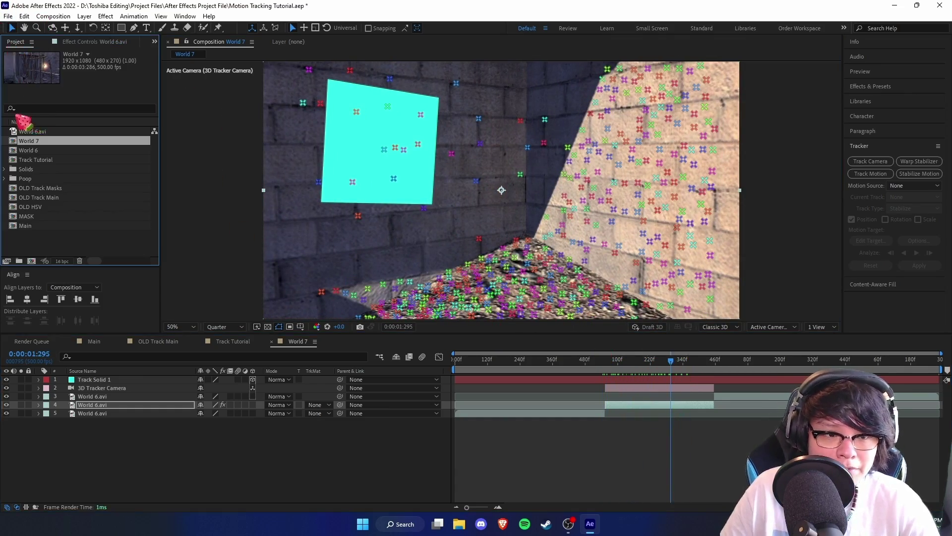
click(5, 178)
drag(42, 207, 605, 387)
drag(659, 368, 680, 369)
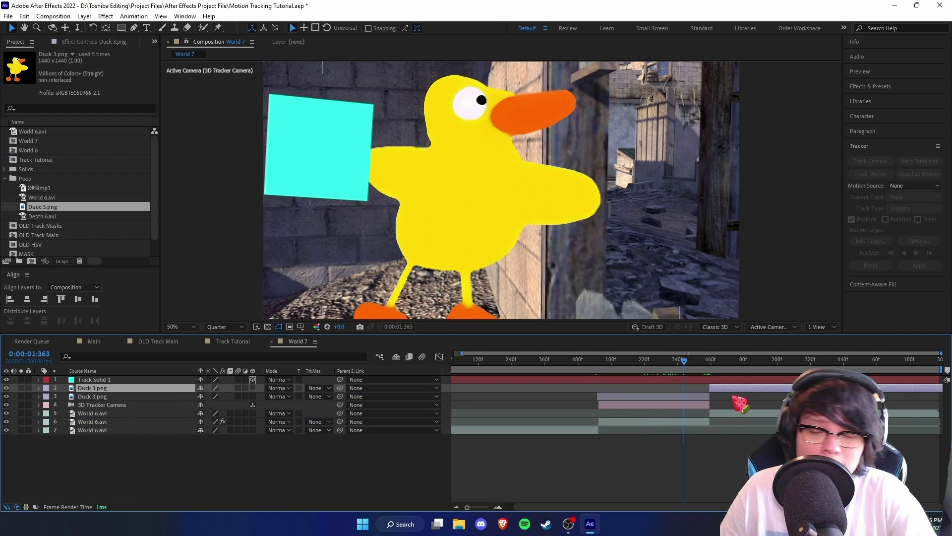
key(Delete)
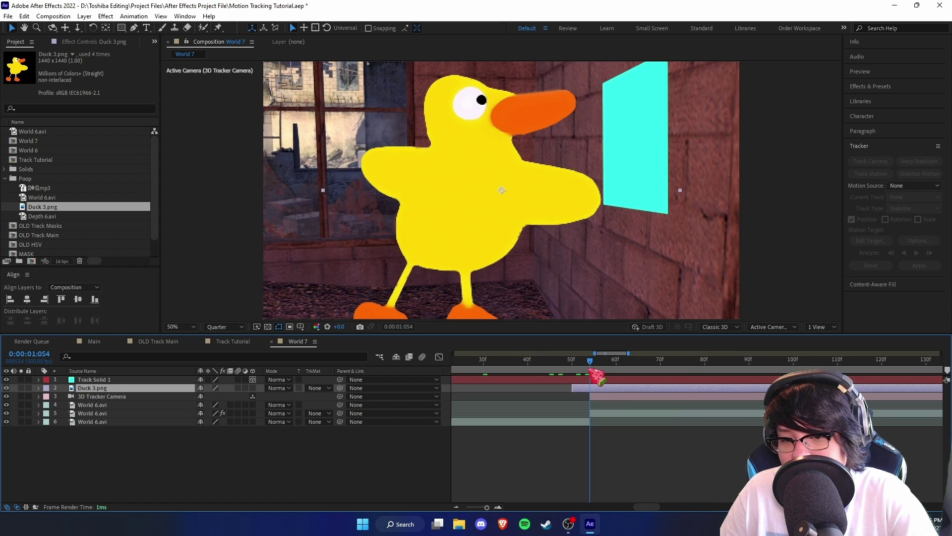
Split the Duck 3.png layer at 0:00:01:054 and delete the part before it
key(ctrl+shift+d)
click(581, 396)
key(Delete)
Make the trimmed Duck 3.png layer a 3D layer while viewing the frame at 0:00:01:289
click(625, 389)
scroll(627, 388, down, 3)
drag(683, 365, 722, 367)
scroll(721, 367, right, 2)
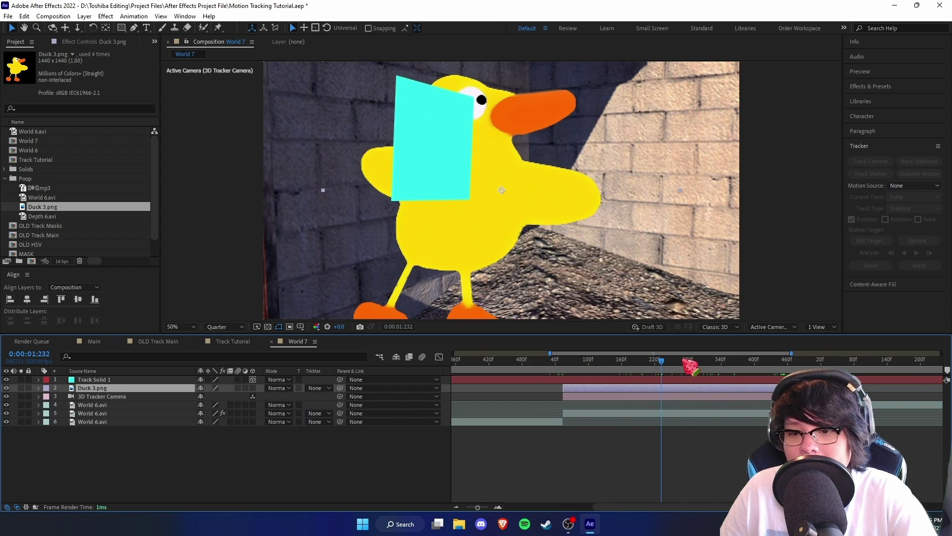
click(692, 361)
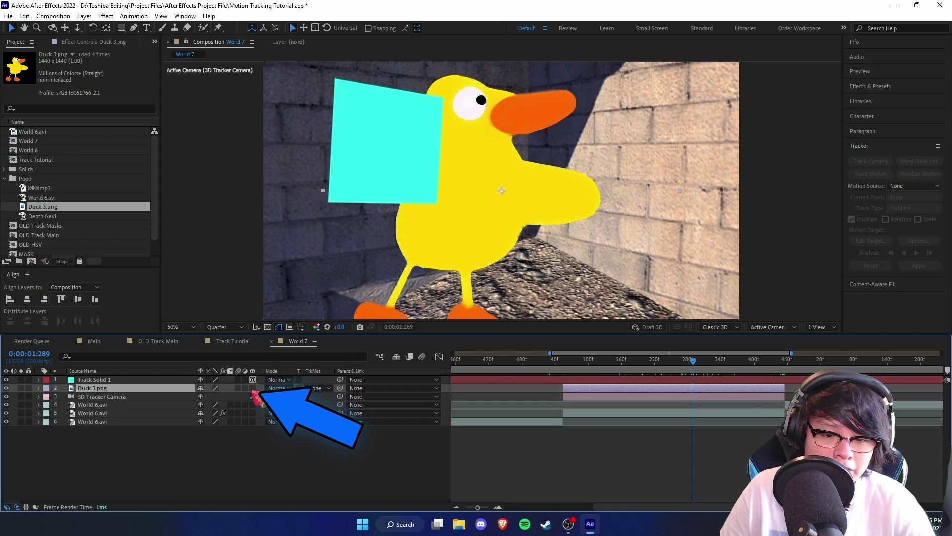
click(252, 388)
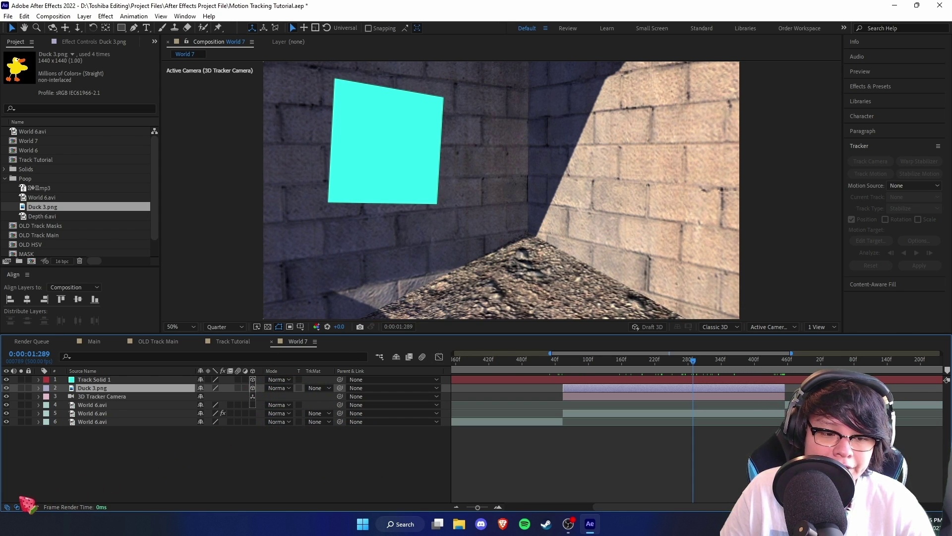
Hide the layer switches columns, show them again and reselect the Duck 3.png layer
click(7, 507)
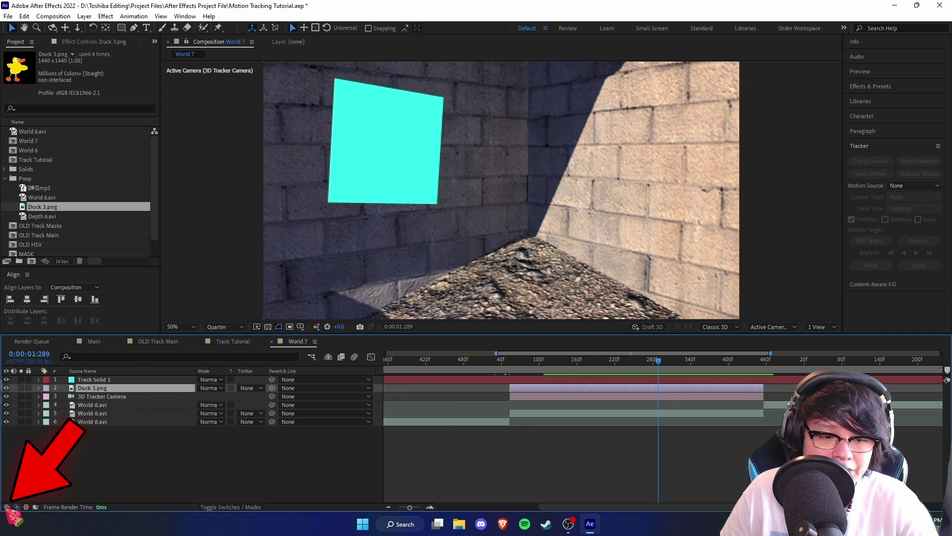
click(7, 507)
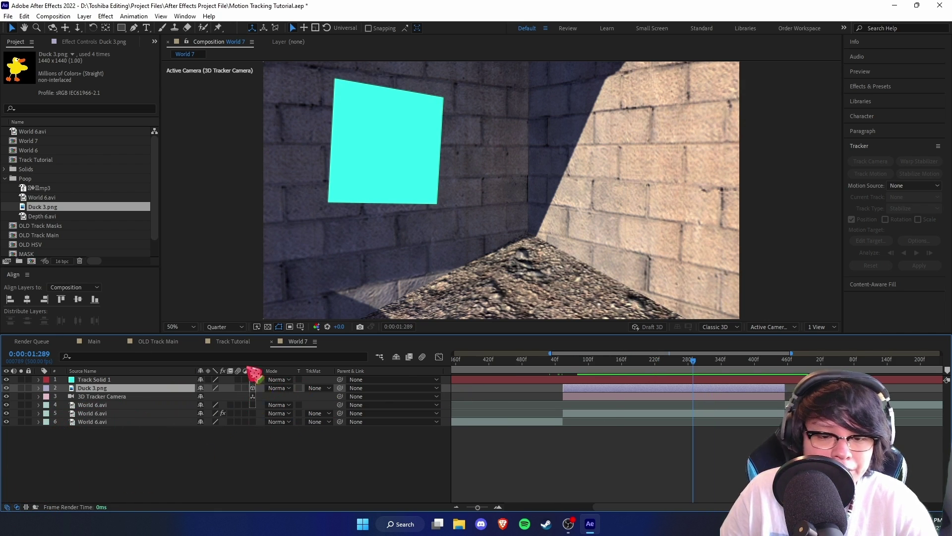
click(262, 430)
click(103, 388)
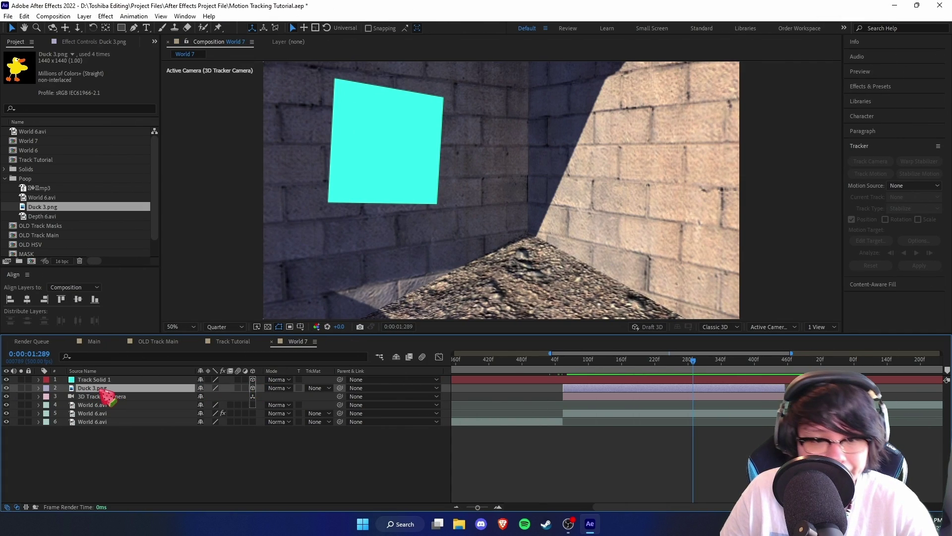
Copy the Position of Track Solid 1 onto the Duck 3.png layer at 0:00:01:229
click(660, 361)
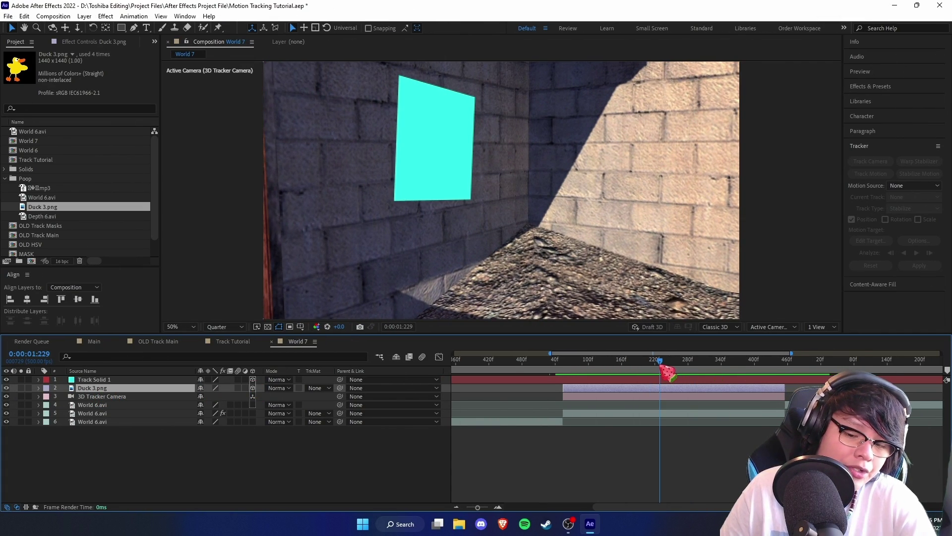
key(p)
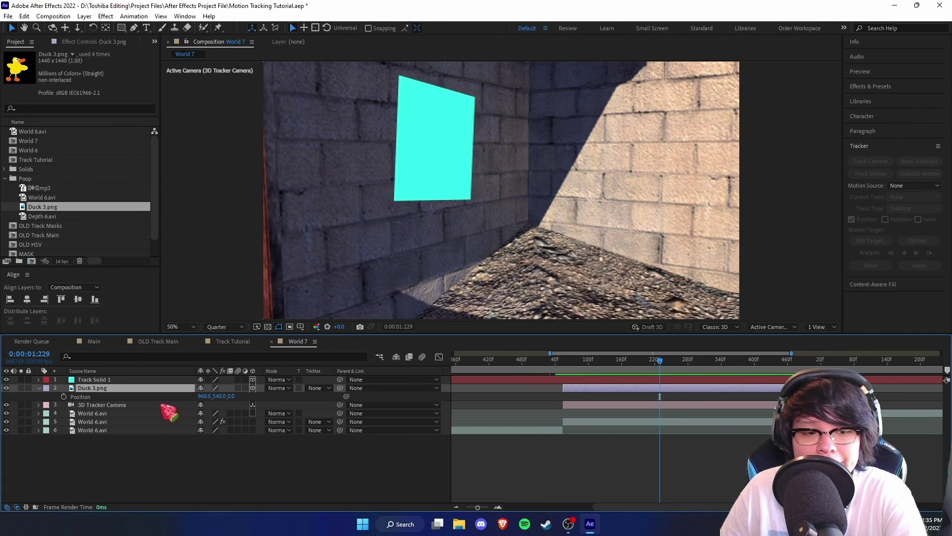
click(103, 380)
key(p)
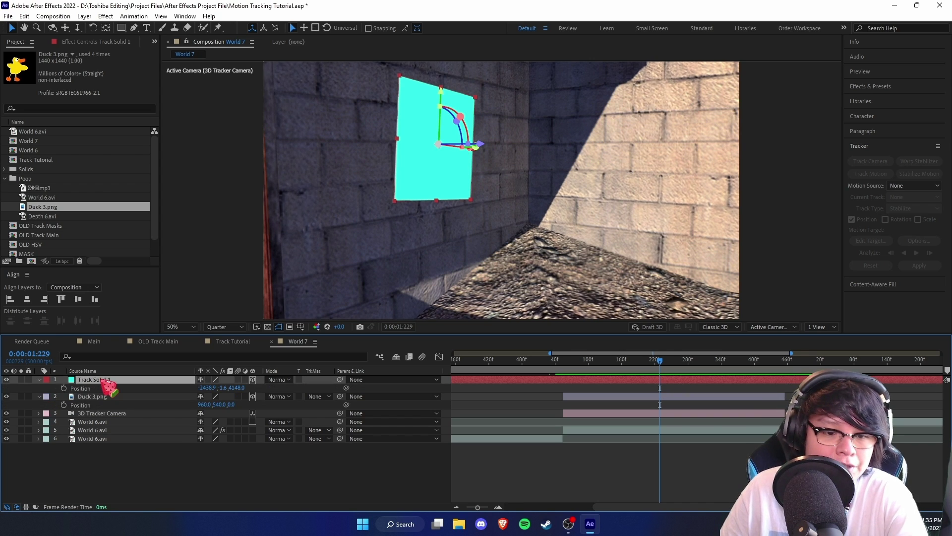
click(89, 388)
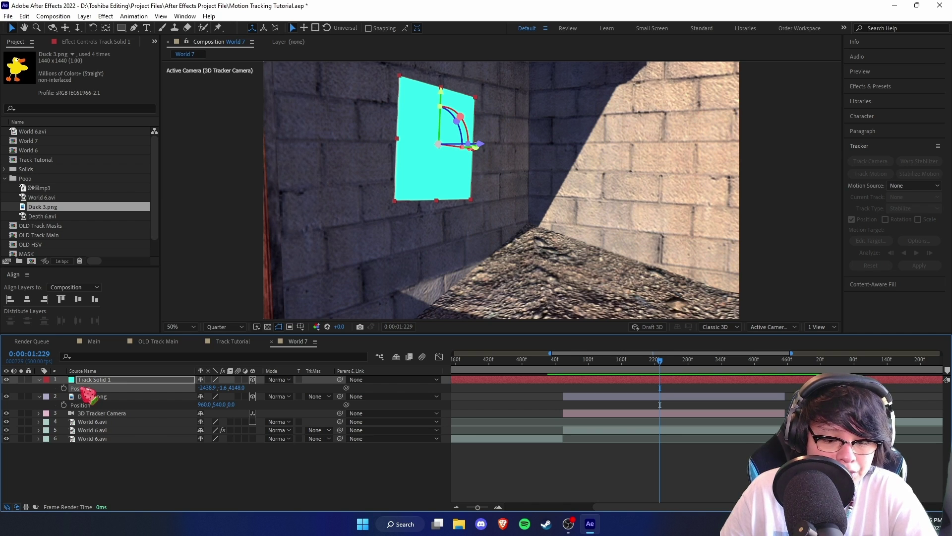
click(83, 405)
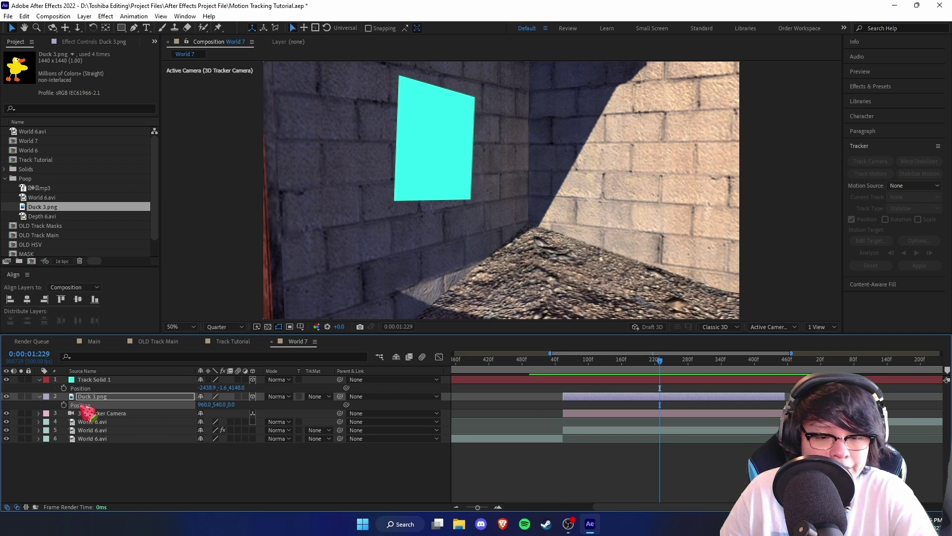
key(ctrl+v)
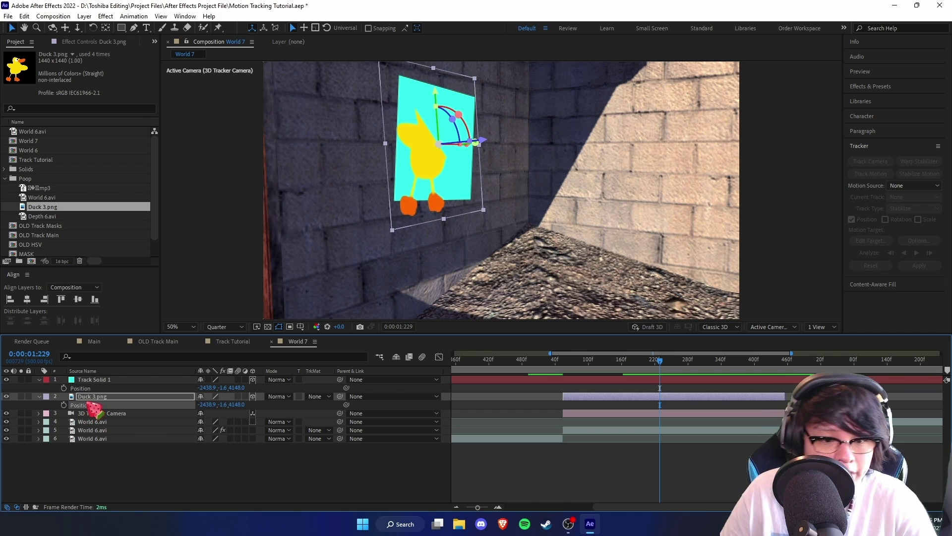
Copy the Orientation of Track Solid 1 onto the Duck 3.png layer at 0:00:01:278
drag(600, 359, 688, 373)
click(691, 378)
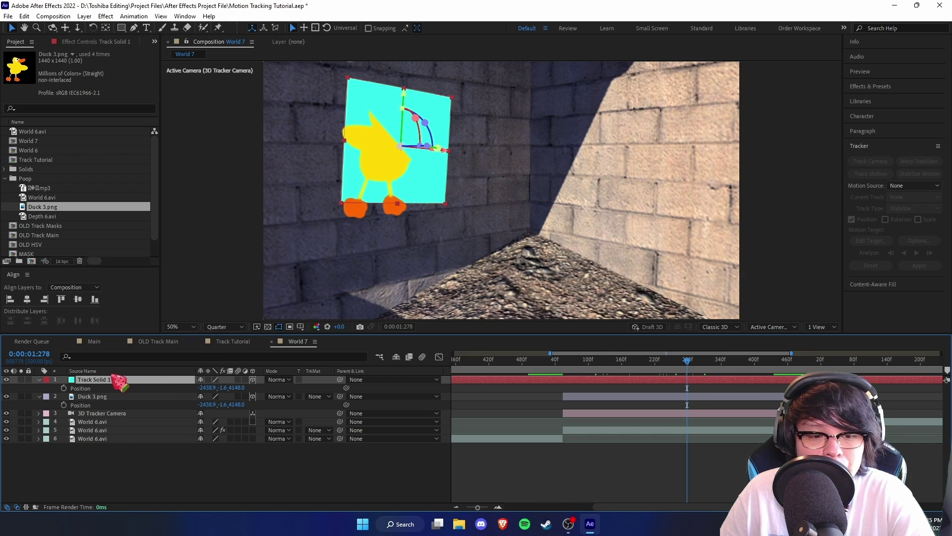
key(r)
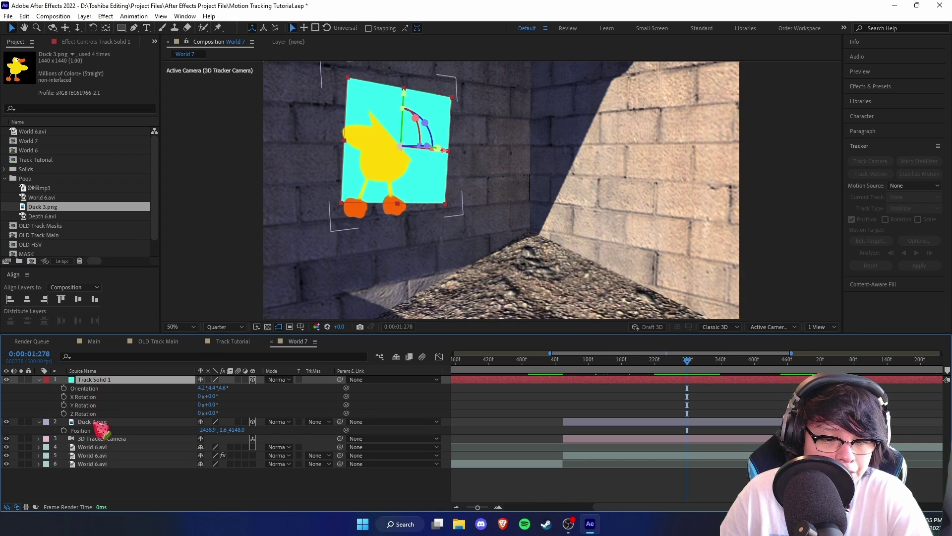
click(97, 421)
key(r)
click(93, 389)
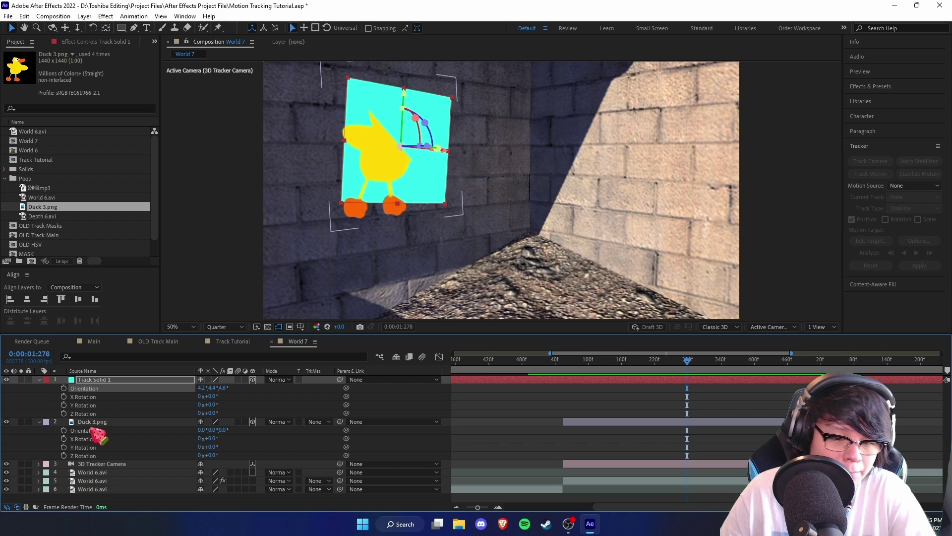
click(90, 436)
click(90, 431)
key(ctrl+v)
Delete the Track Solid 1 layer and check the duck's tracking on the wall back to 0:00:01:241
click(99, 381)
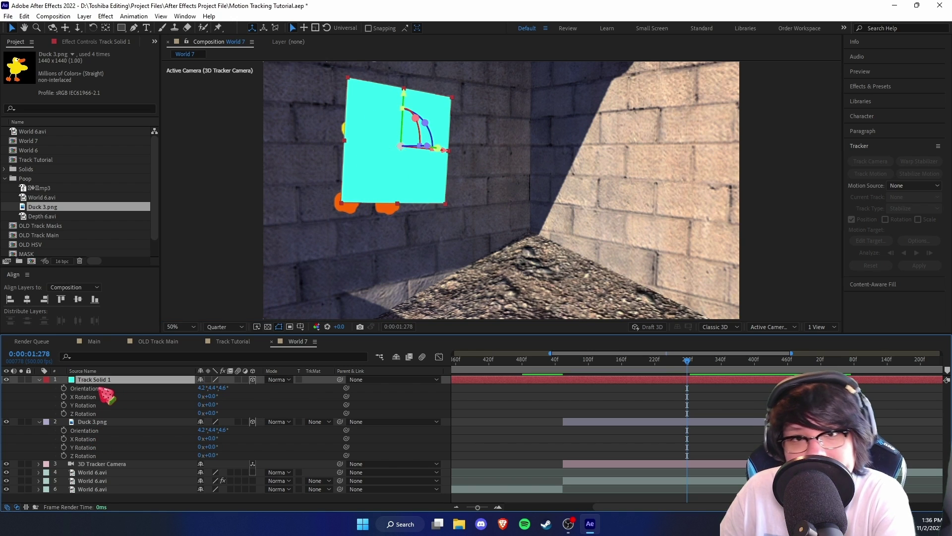
key(Delete)
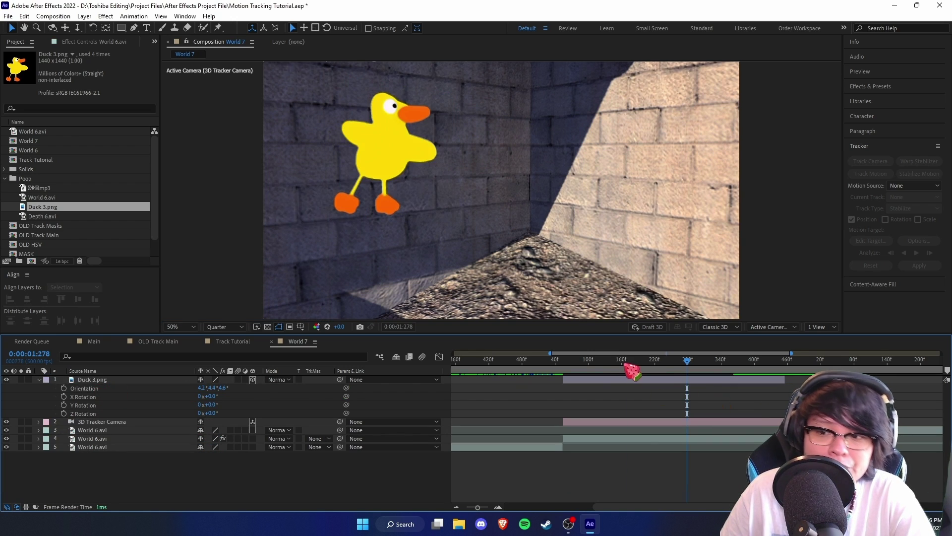
mouse_move(676, 369)
mouse_down()
mouse_move(687, 373)
mouse_move(661, 375)
mouse_move(686, 380)
mouse_move(624, 380)
mouse_move(666, 378)
mouse_up()
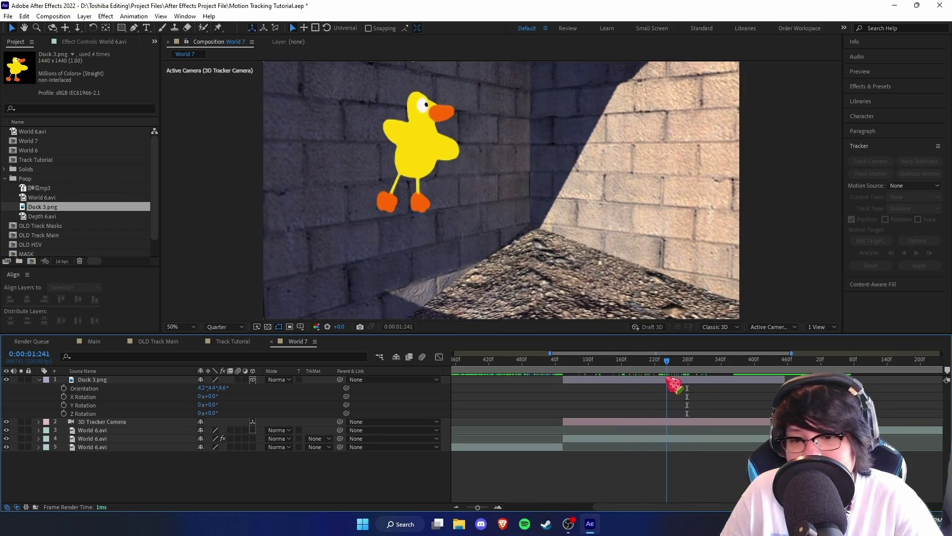
Set the blending mode of the Duck 3.png layer to Overlay
click(377, 198)
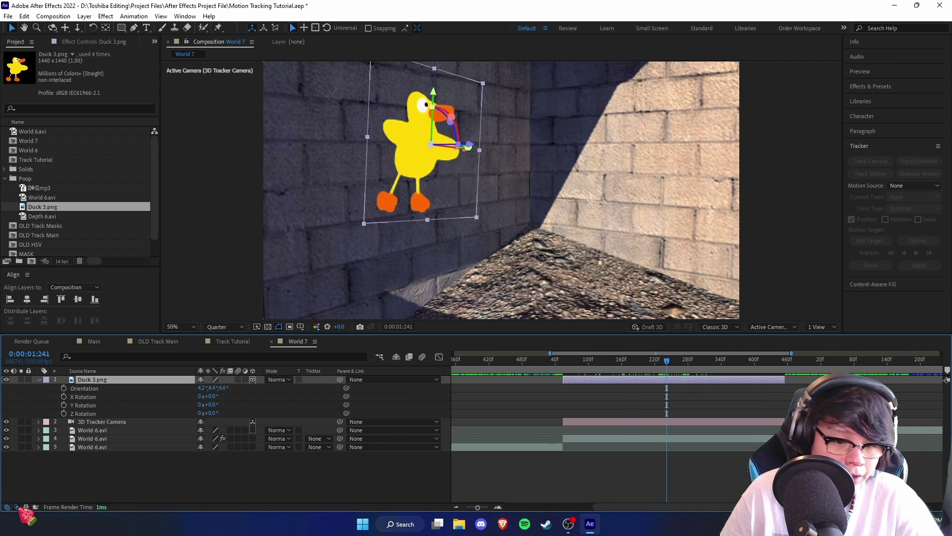
click(16, 507)
click(16, 507)
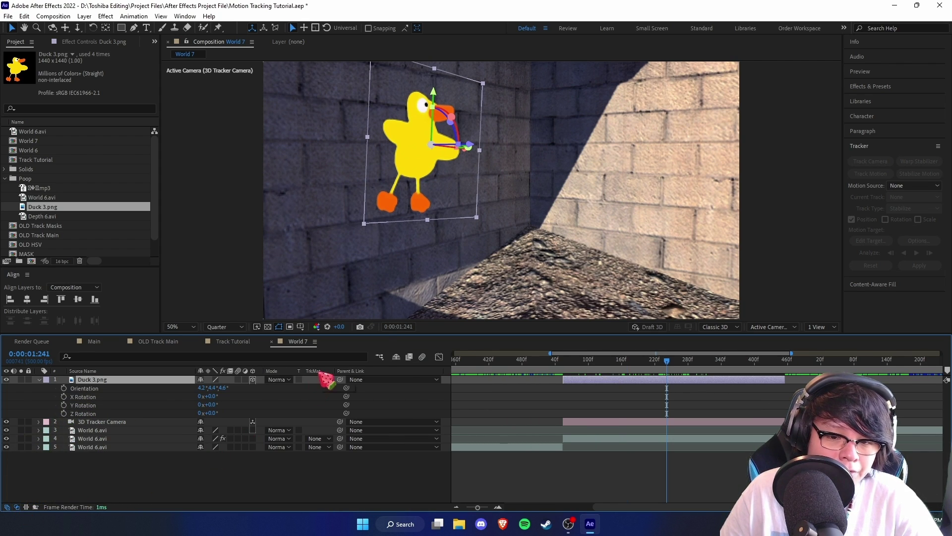
click(288, 380)
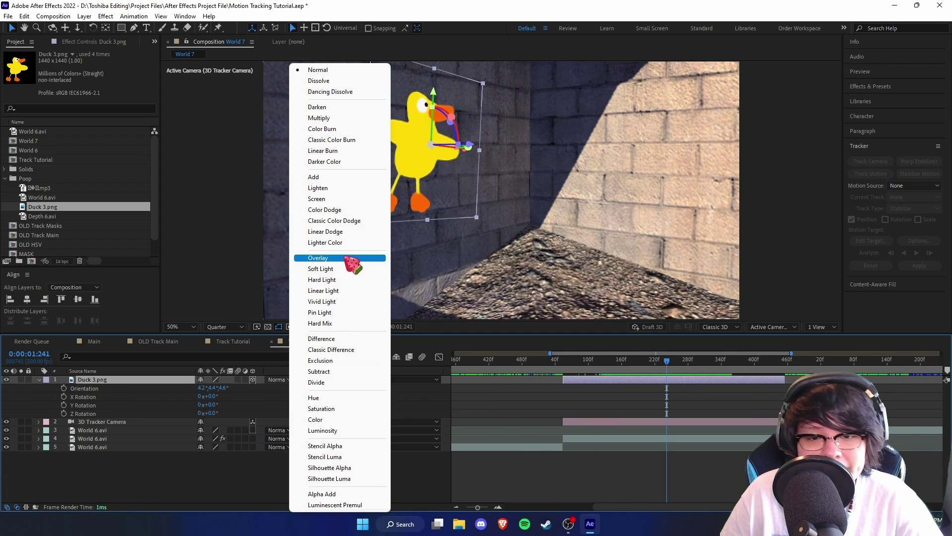
click(318, 258)
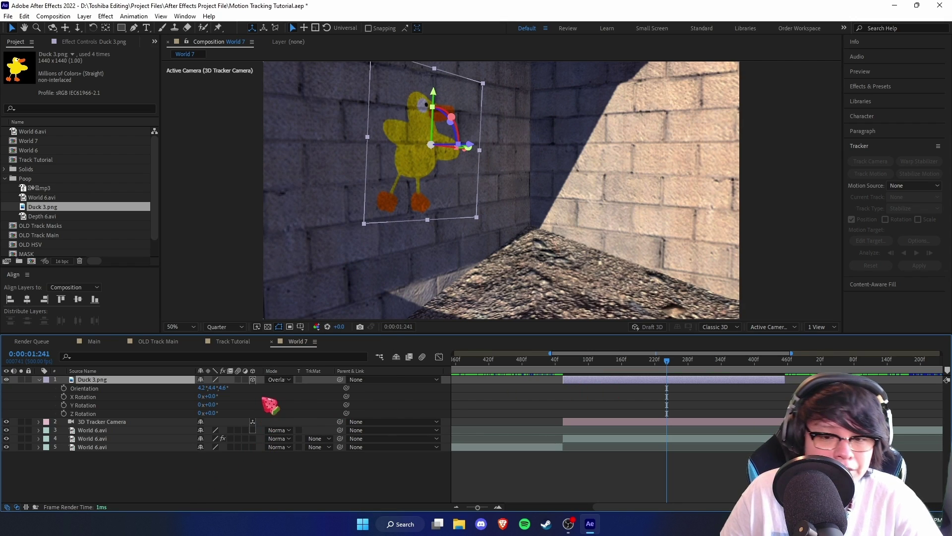
click(289, 379)
click(601, 407)
Create a text layer from a group of 3D Camera Tracker points on the sunlit wall at 0:00:01:264
drag(577, 362, 719, 383)
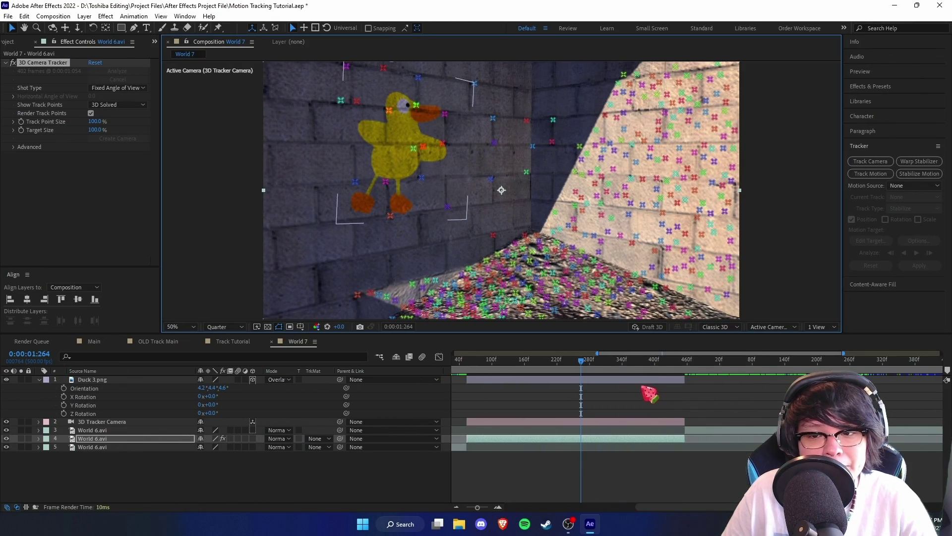
click(43, 63)
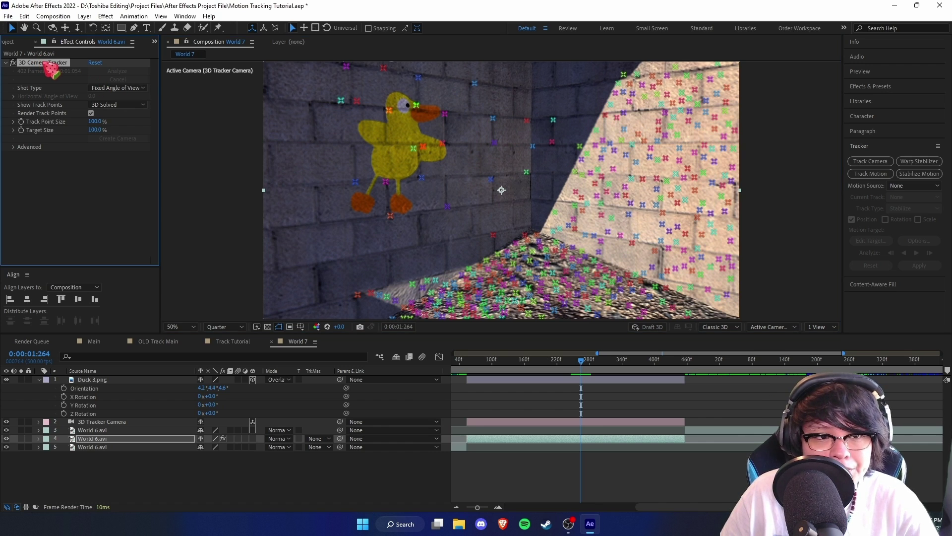
mouse_move(653, 173)
mouse_down()
mouse_move(574, 185)
mouse_move(702, 211)
mouse_up()
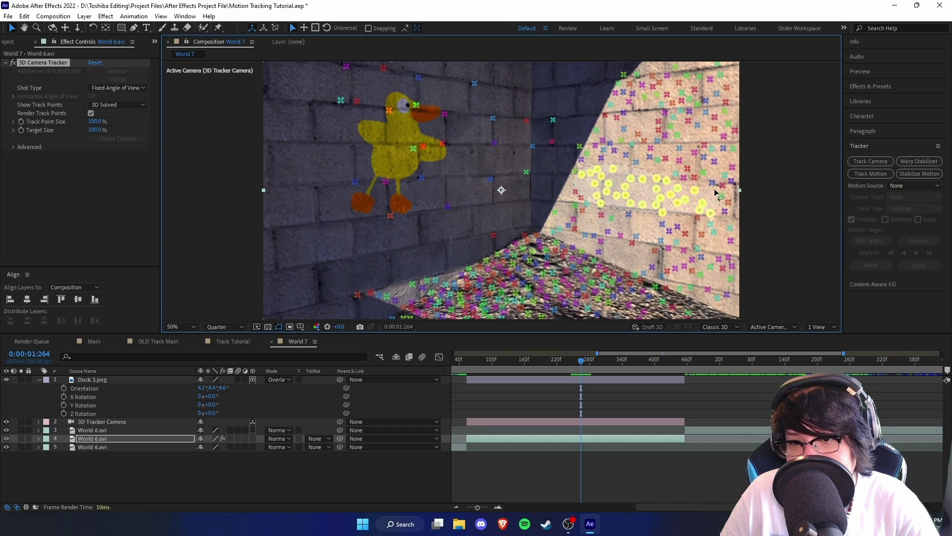
right_click(639, 197)
click(678, 205)
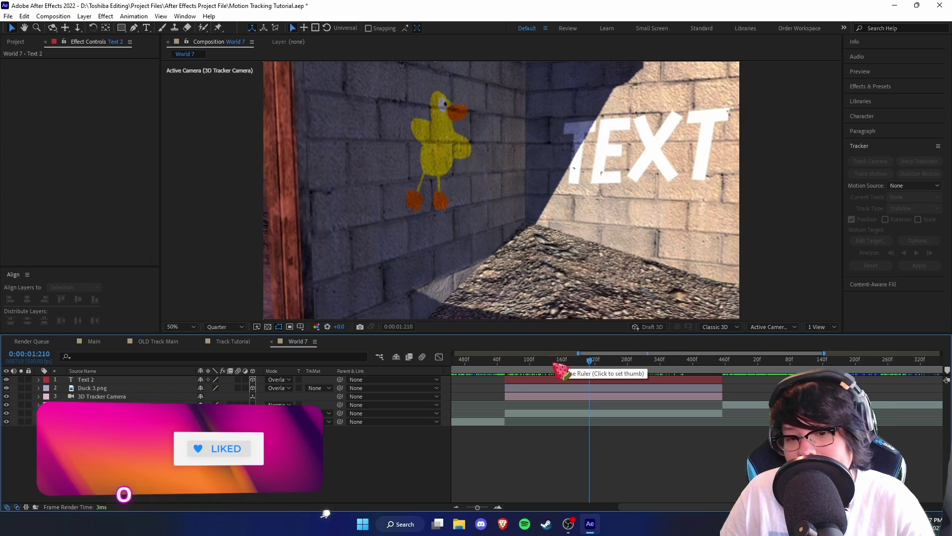
Find where the duck overlaps the doorway frame, split the Duck 3.png layer at 0:00:01:103 and delete the part before it
mouse_move(559, 370)
mouse_down()
mouse_move(522, 384)
mouse_move(528, 367)
mouse_move(548, 367)
mouse_up()
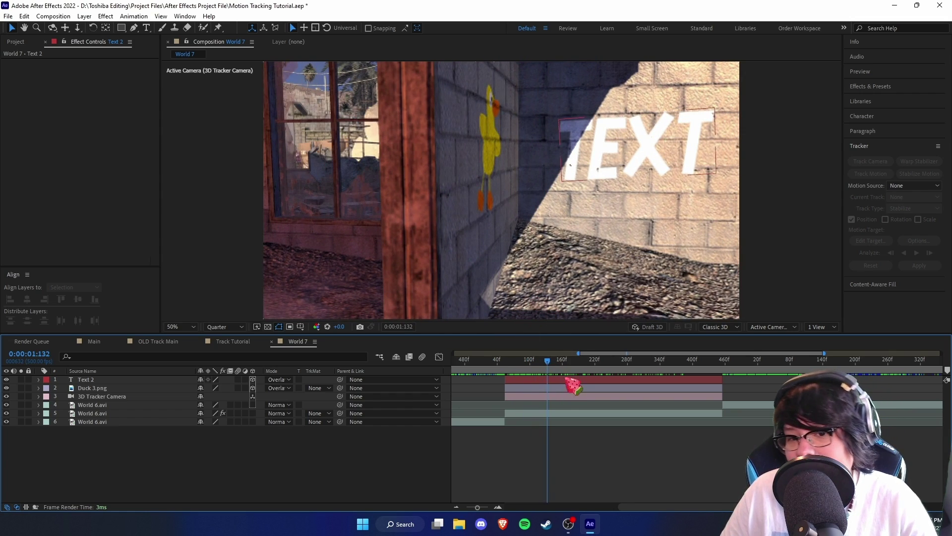
drag(548, 366, 597, 368)
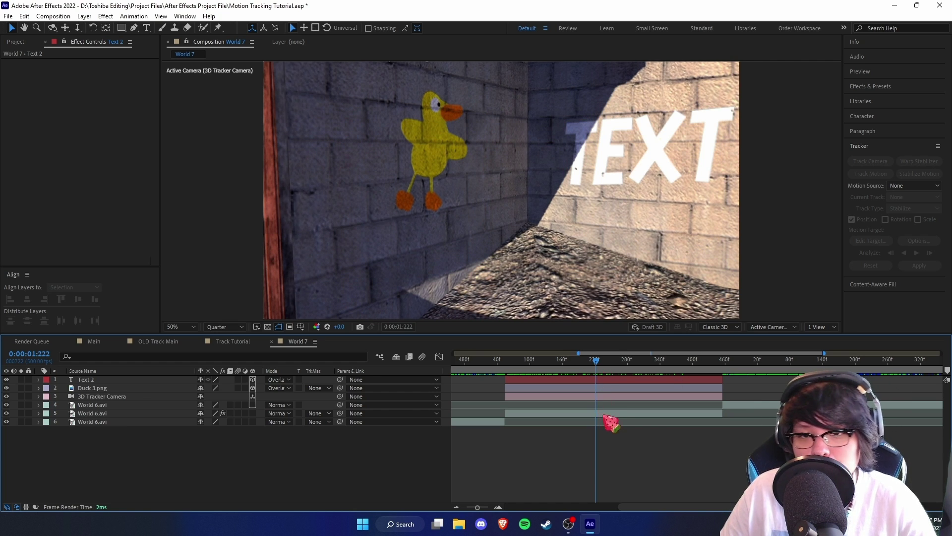
click(612, 414)
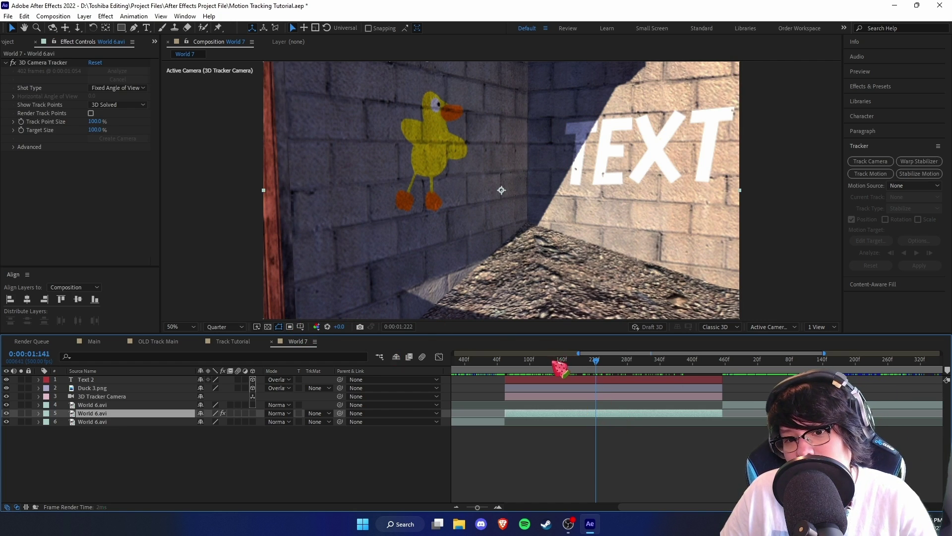
click(518, 367)
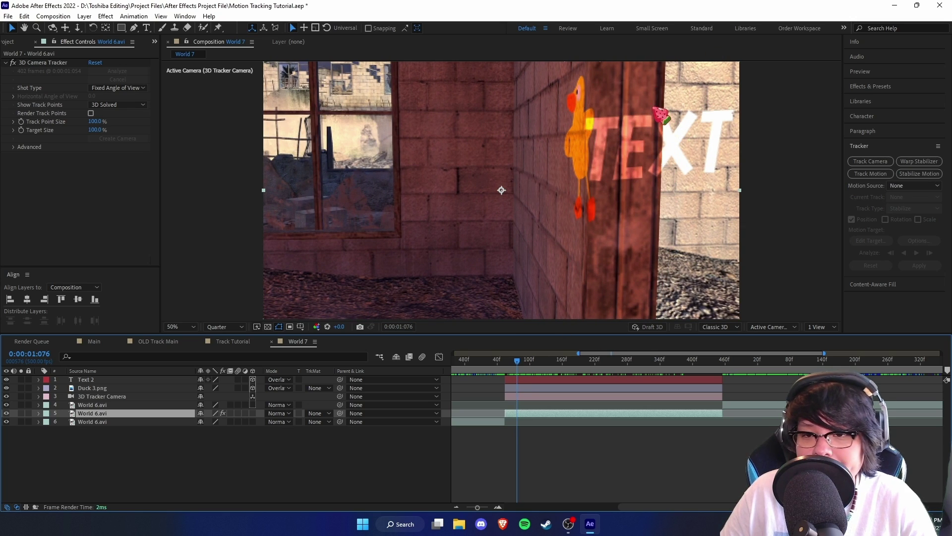
drag(521, 369, 533, 368)
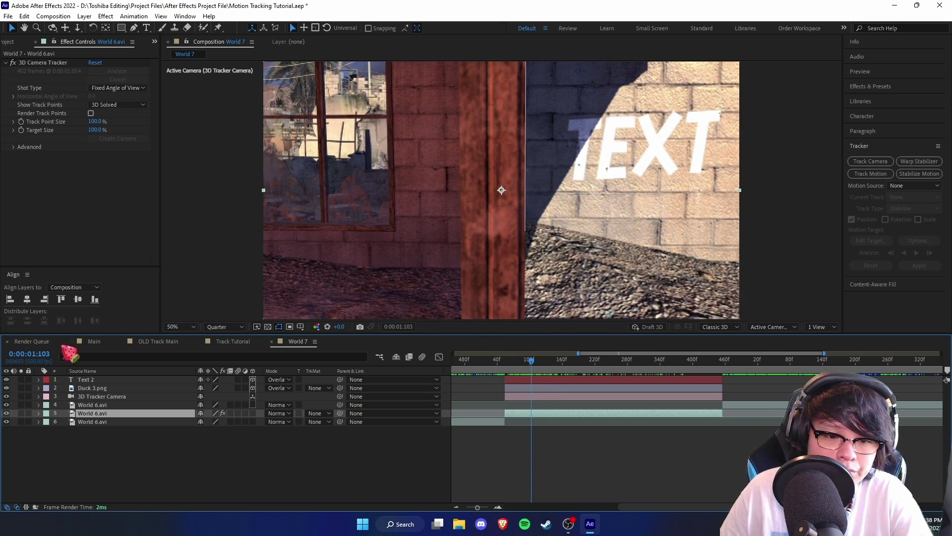
click(111, 388)
key(ctrl+shift+d)
click(521, 396)
key(Delete)
drag(532, 369, 567, 382)
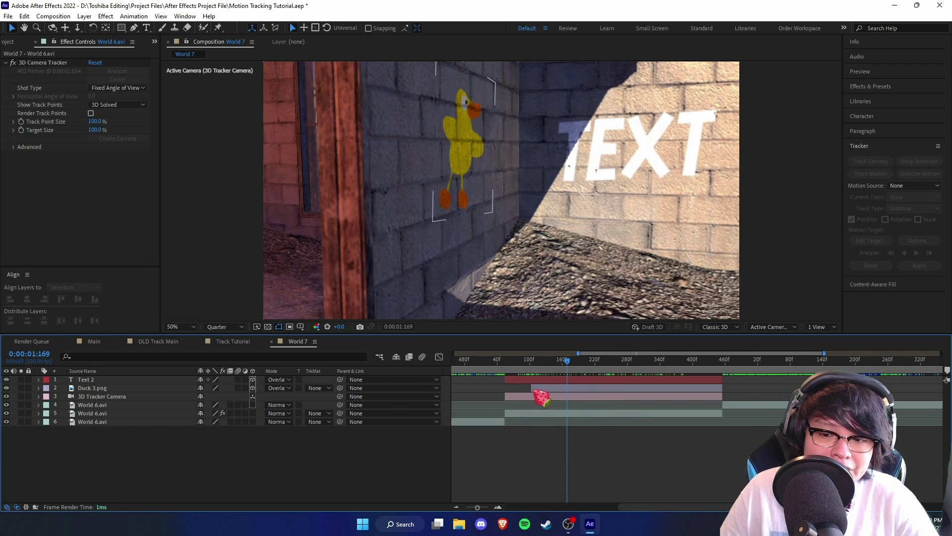
Create a solid from the 3D Camera Tracker points on the shaded wall around the duck at 0:00:01:280
mouse_move(541, 370)
mouse_down()
mouse_move(526, 376)
mouse_move(558, 378)
mouse_up()
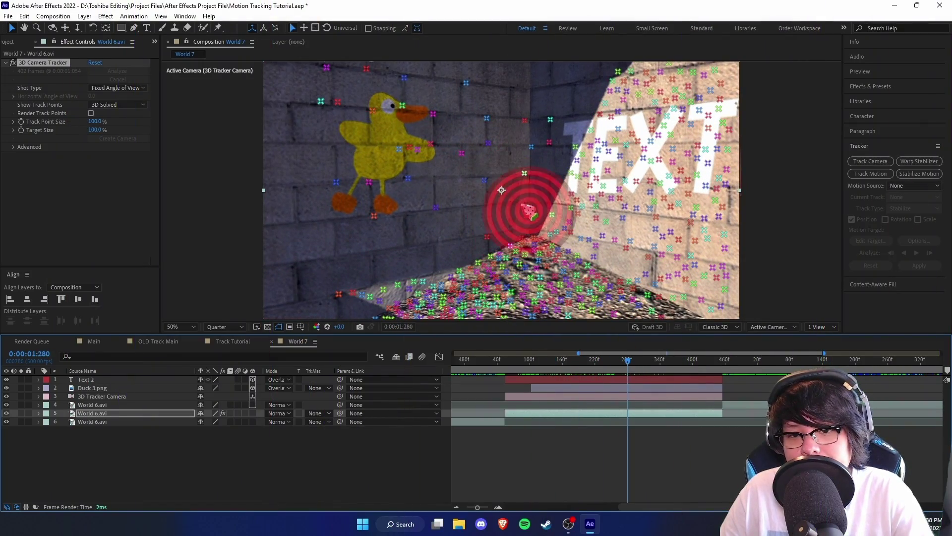
mouse_move(510, 235)
mouse_down()
mouse_move(271, 40)
mouse_move(297, 148)
mouse_up()
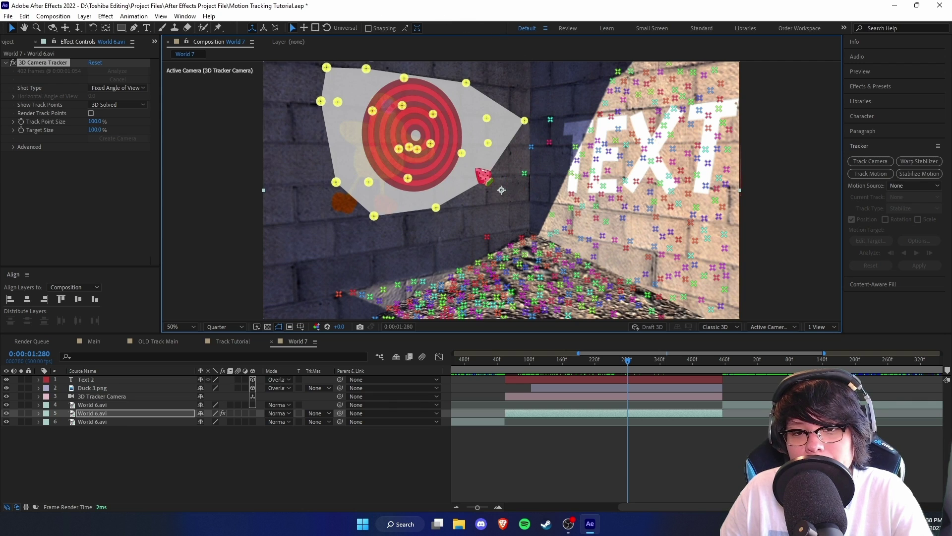
right_click(442, 154)
click(469, 169)
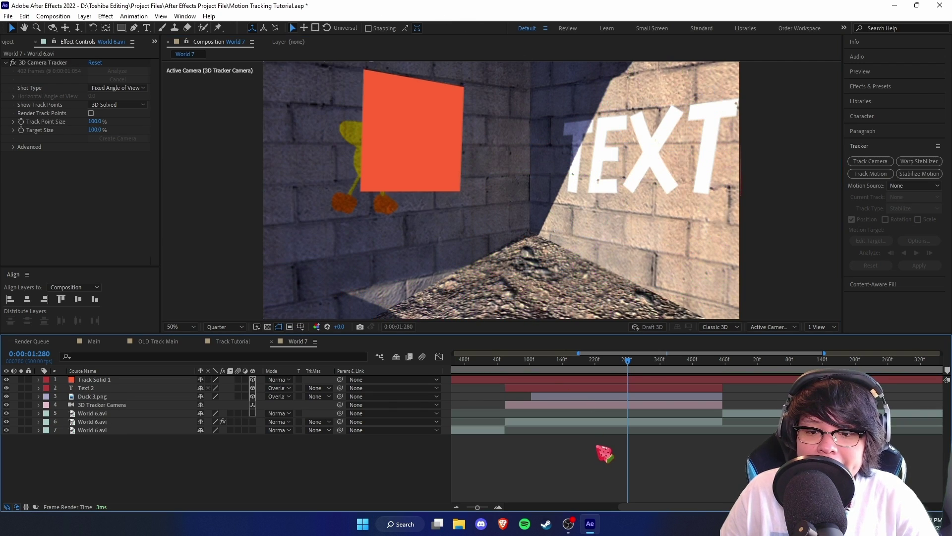
Trim the new Track Solid 1 layer to the tracked World 6.avi segment by splitting it and deleting the excess
click(515, 381)
scroll(503, 369, up, 2)
drag(504, 362, 511, 369)
key(ctrl+shift+d)
click(502, 388)
key(Delete)
scroll(616, 386, down, 1)
scroll(733, 384, right, 3)
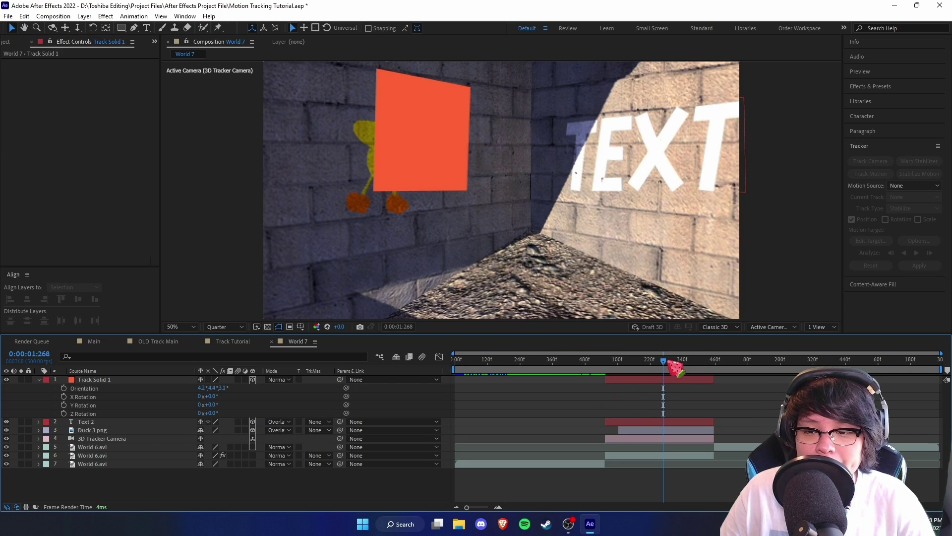
Scale Track Solid 1 up to 353% to cover the shaded wall, checking its edge at 0:00:01:085
click(677, 380)
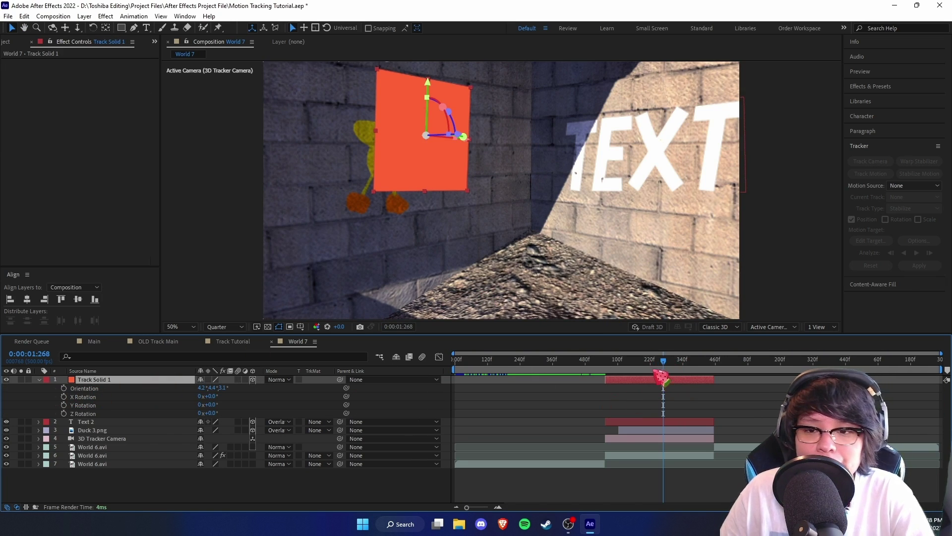
key(s)
drag(223, 389, 317, 388)
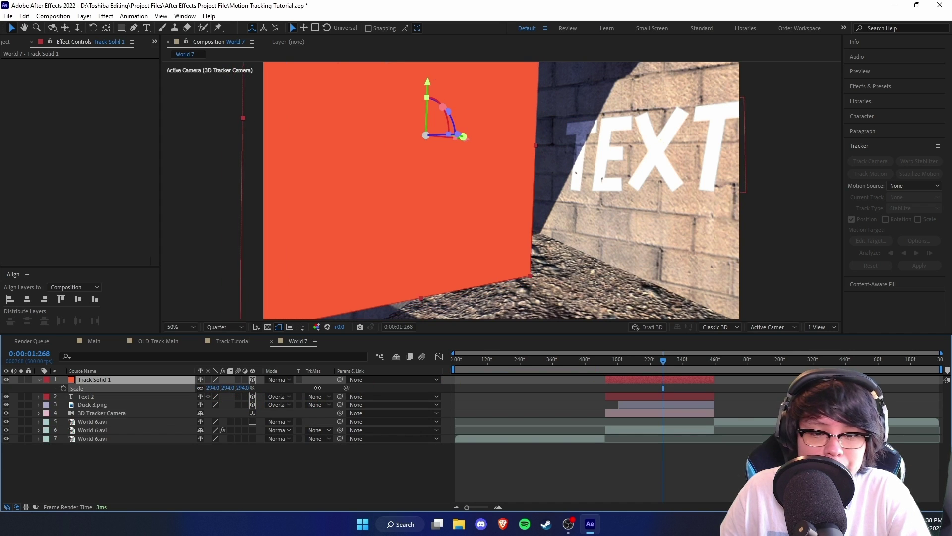
drag(627, 371, 614, 373)
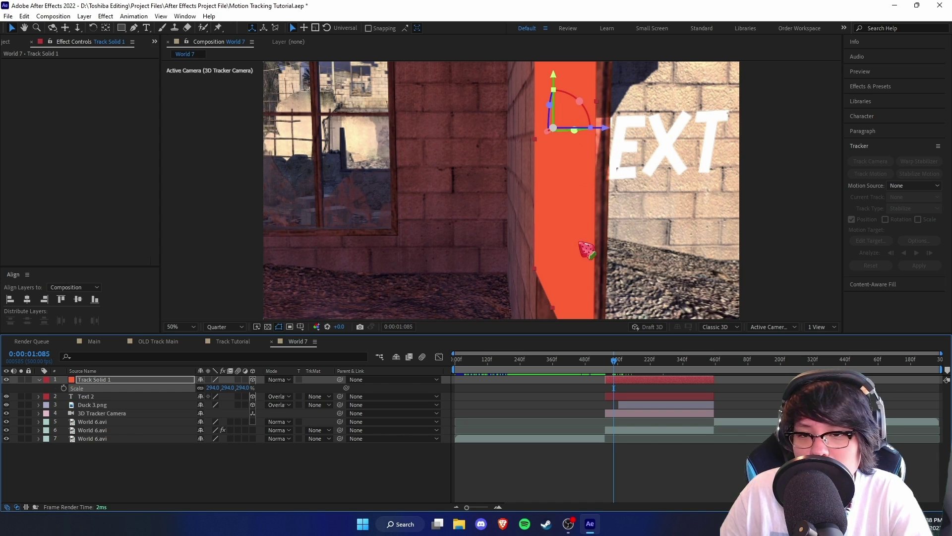
drag(219, 391, 248, 387)
Adjust the Z orientation of Track Solid 1 slightly at 0:00:01:085 and display its Scale property
key(r)
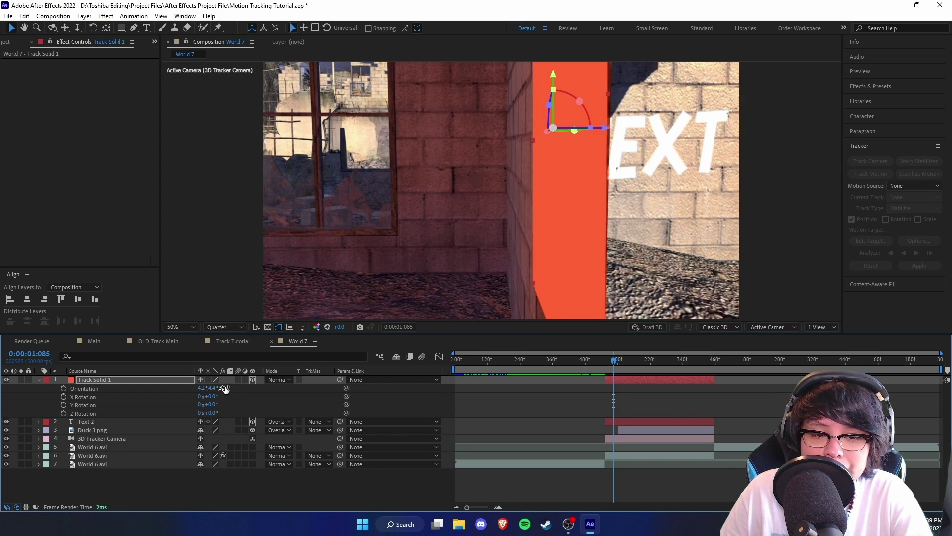
drag(223, 388, 228, 388)
click(233, 395)
key(s)
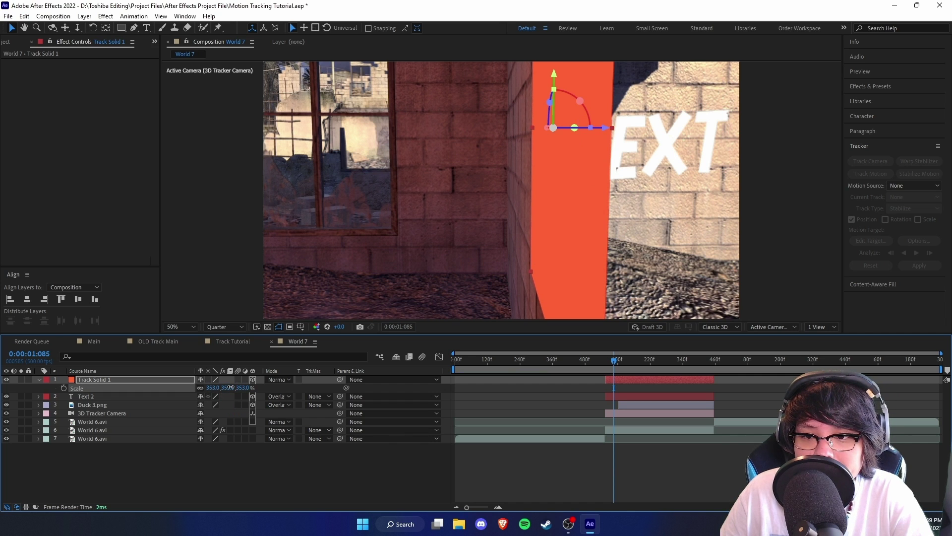
Set the preview resolution to Full and change Track Solid 1's blending mode to Difference so the wall edge shows through
key(r)
click(224, 326)
click(223, 348)
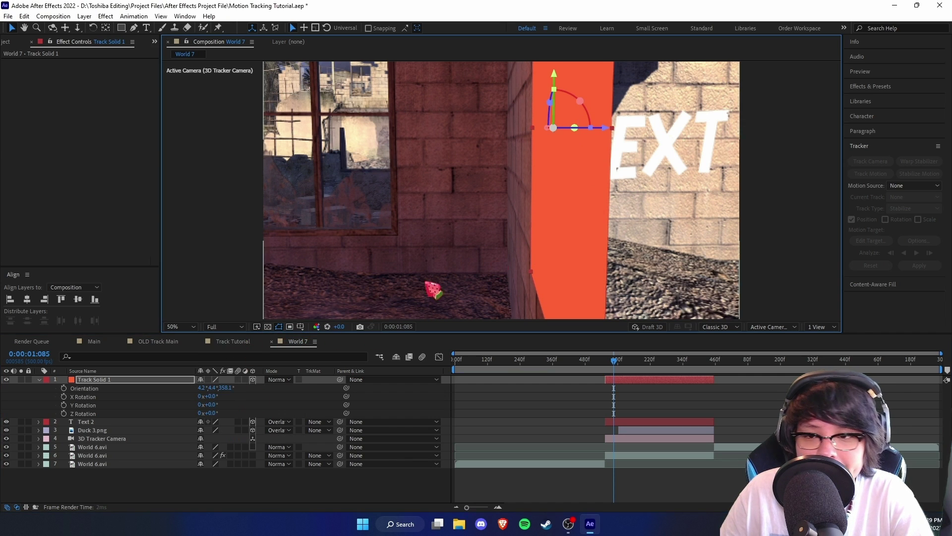
scroll(673, 182, up, 1)
drag(677, 207, 446, 293)
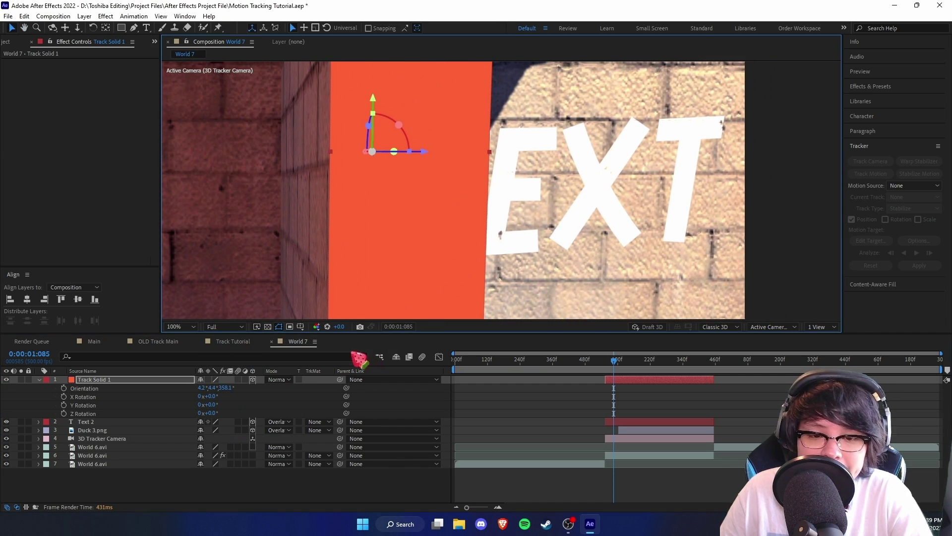
click(228, 327)
click(297, 389)
click(280, 379)
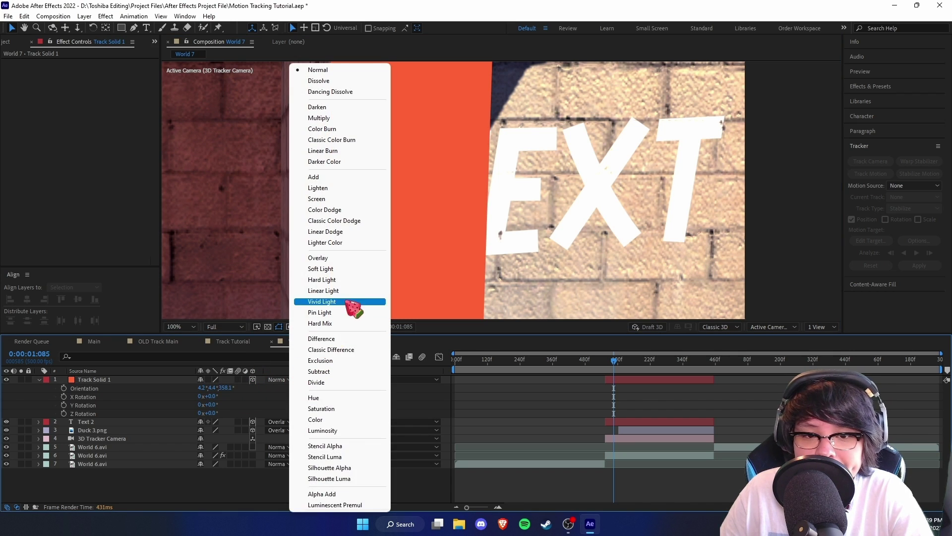
click(347, 338)
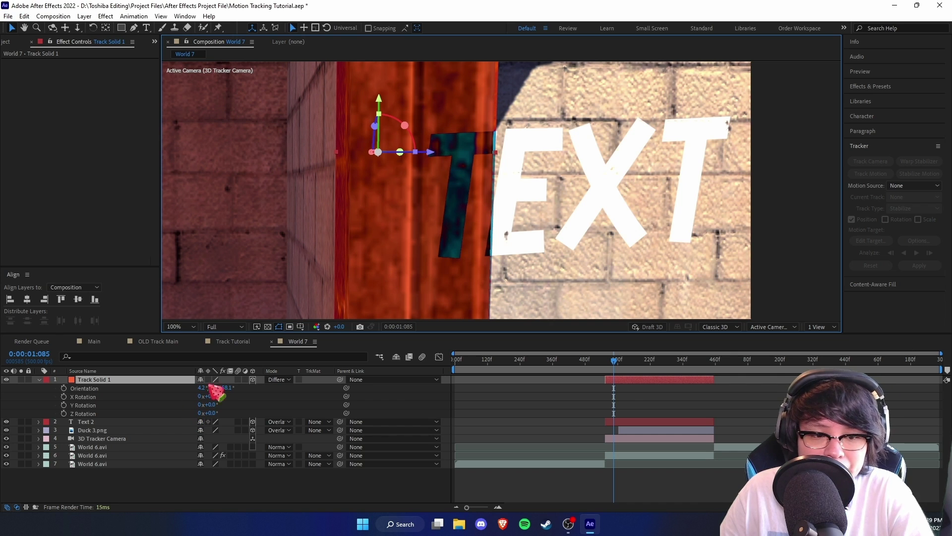
Fine-tune the Z orientation and Z position of Track Solid 1 to line its edge up with the shaded wall's corner
click(224, 388)
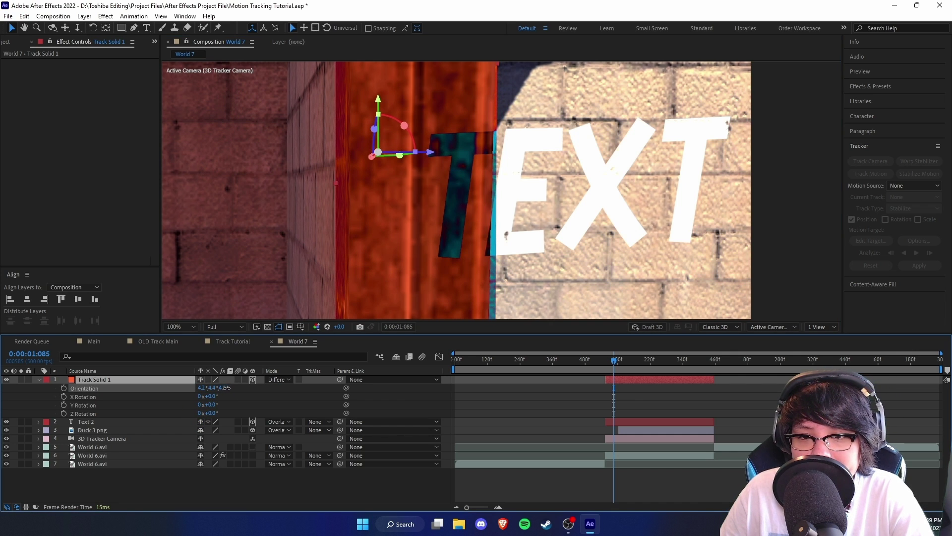
key(p)
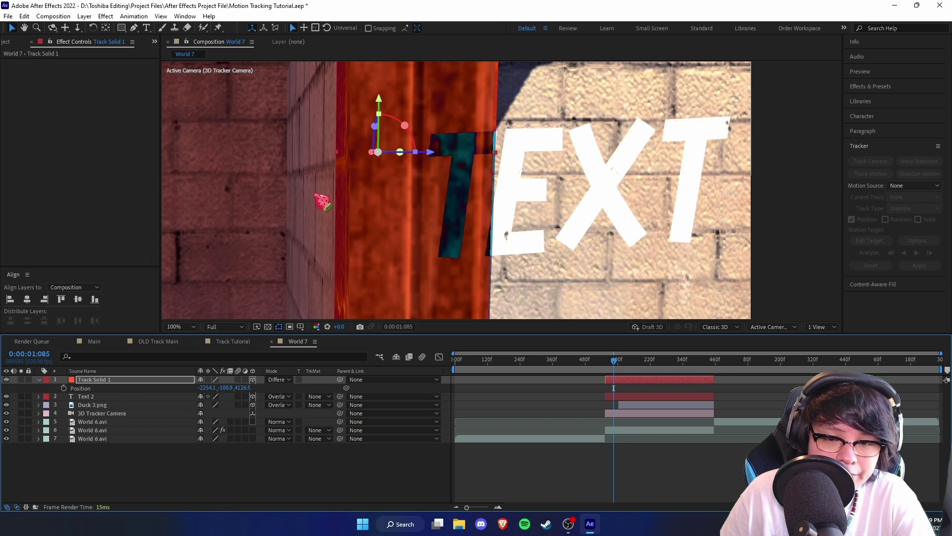
drag(242, 388, 227, 386)
key(r)
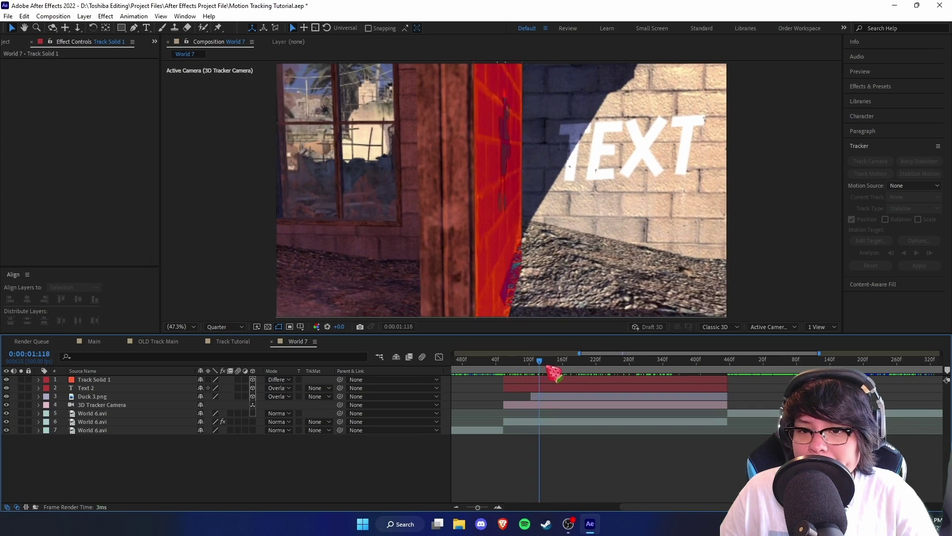
Check Track Solid 1 across the tracked segment, then split it at 0:00:01:196 and delete the part after that frame
drag(553, 375, 679, 375)
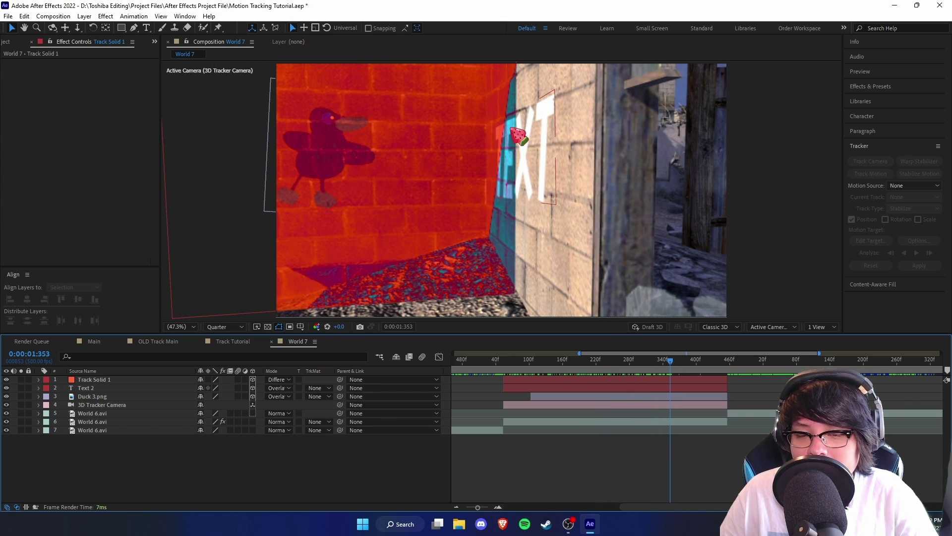
drag(668, 374, 517, 384)
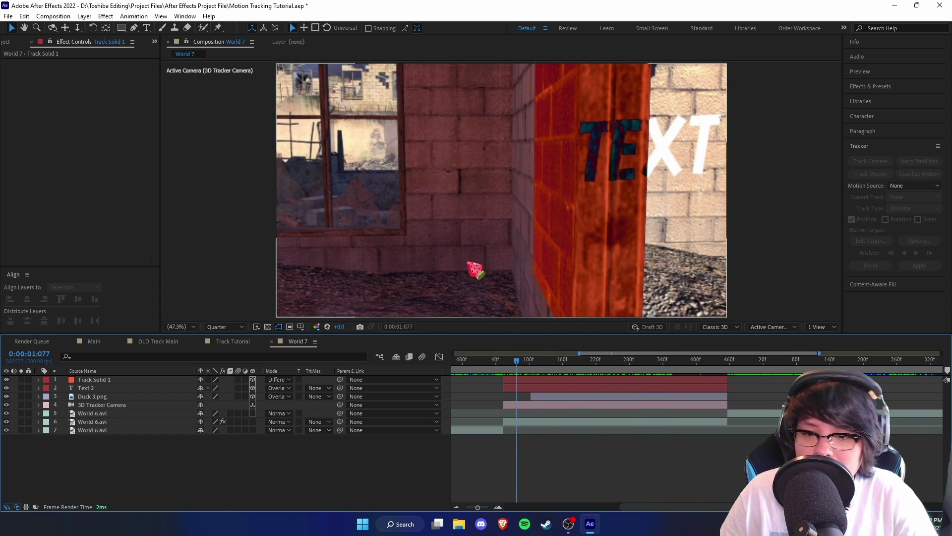
drag(534, 372, 584, 368)
click(544, 378)
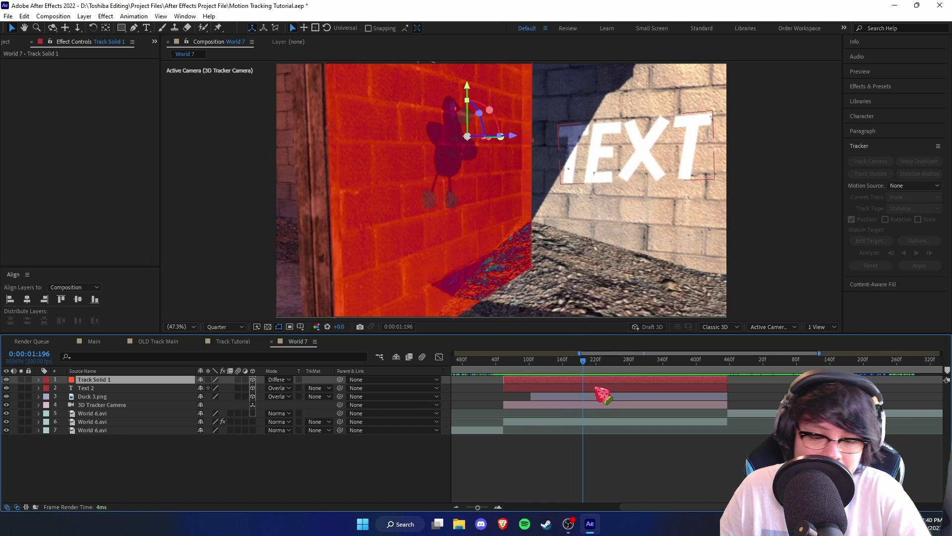
key(ctrl+d)
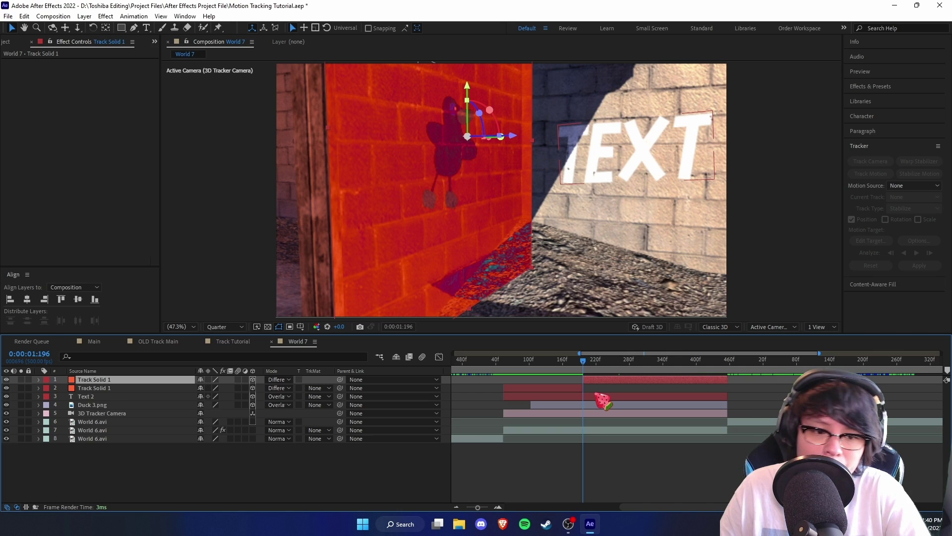
key(Delete)
Duplicate the 3D Tracker Camera layer and place the copy above Track Solid 1
drag(578, 374, 547, 377)
click(134, 379)
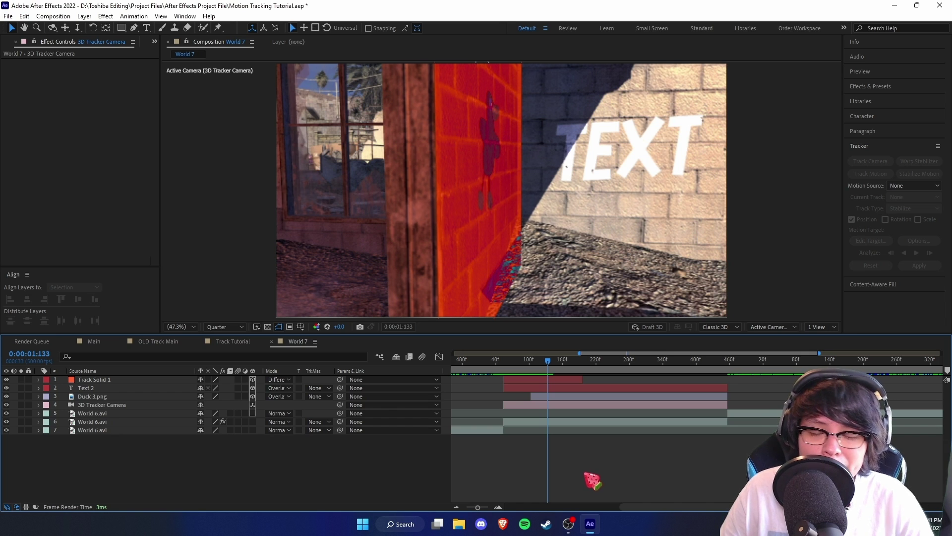
click(117, 406)
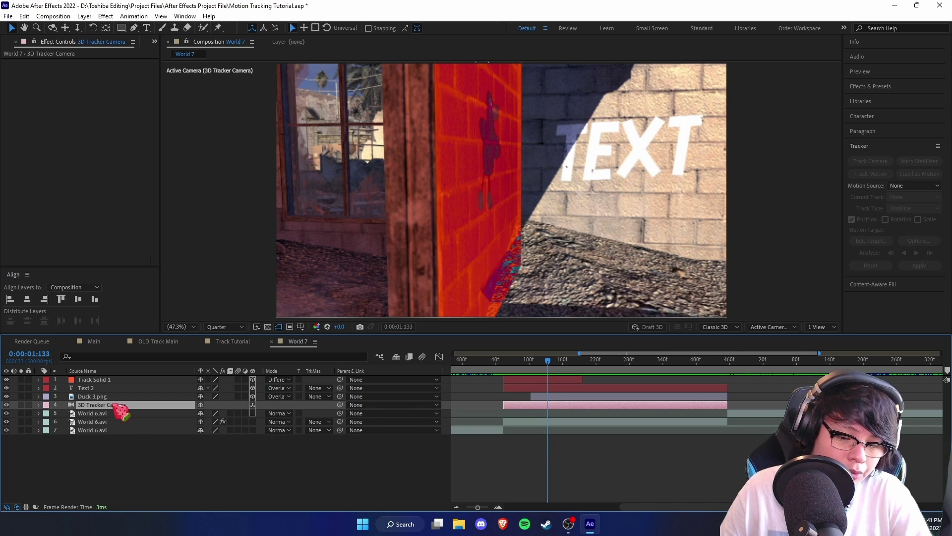
key(ctrl+d)
drag(120, 405, 119, 380)
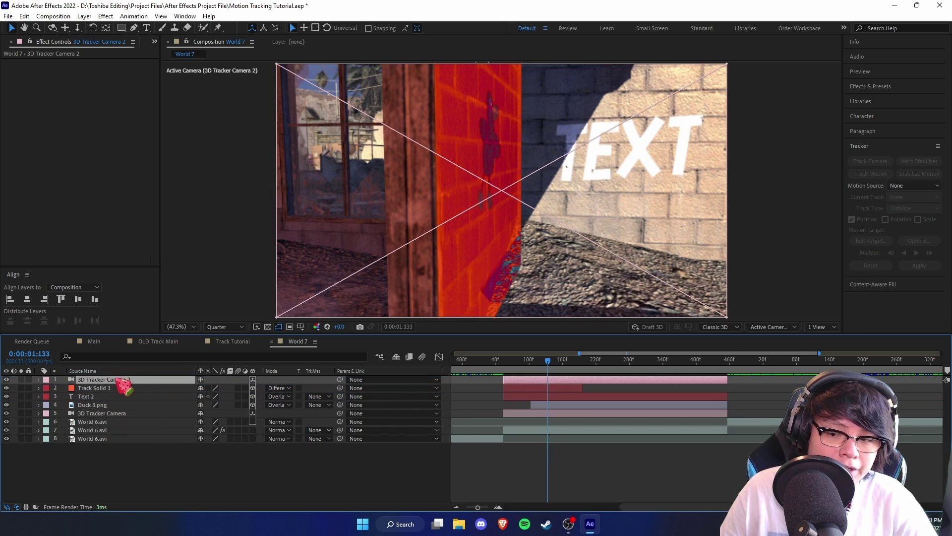
Pre-compose the duplicated tracker camera and Track Solid 1 as TRACK MASK, moving all attributes into the new composition
shift+click(571, 388)
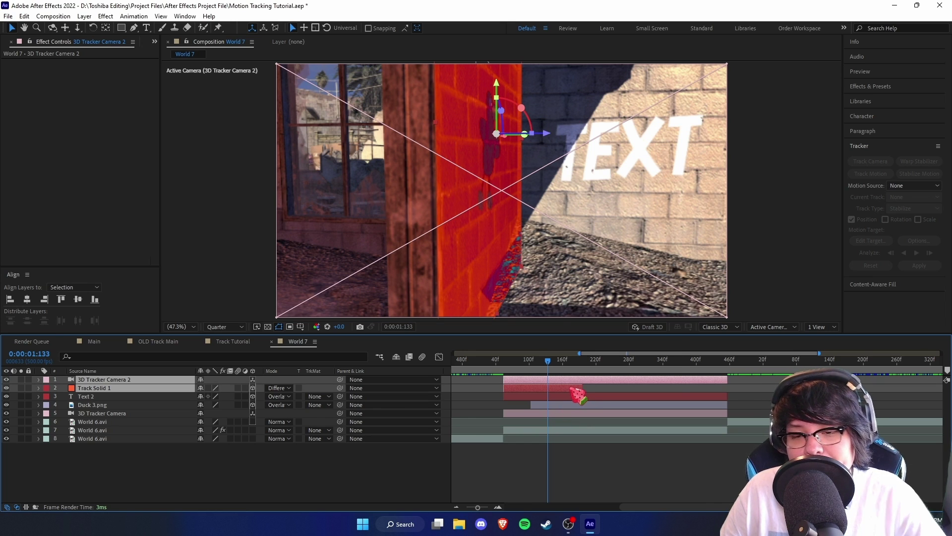
right_click(572, 390)
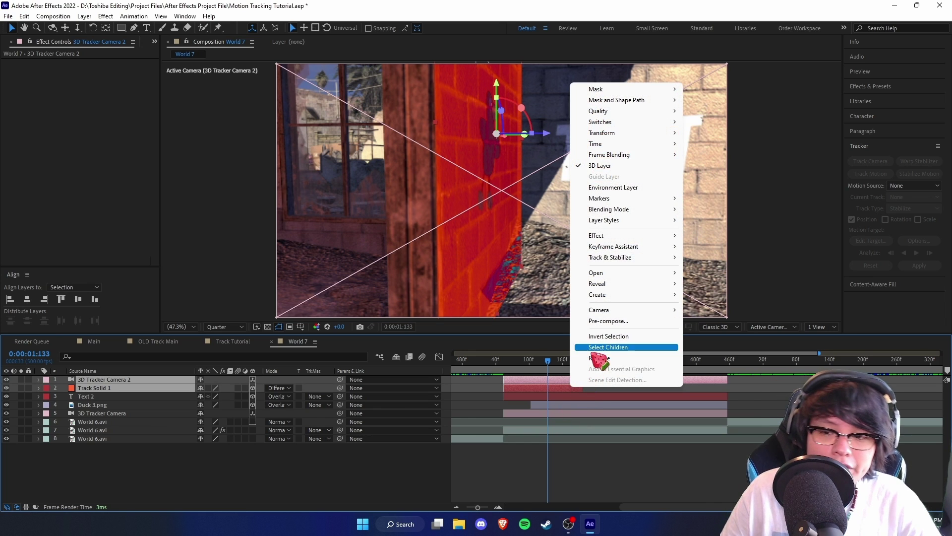
click(628, 322)
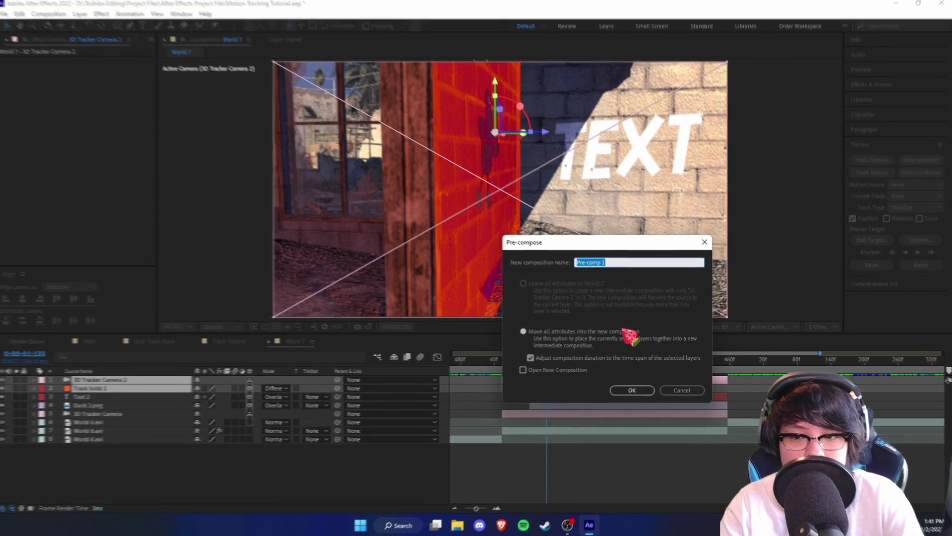
text(TRACK MAS)
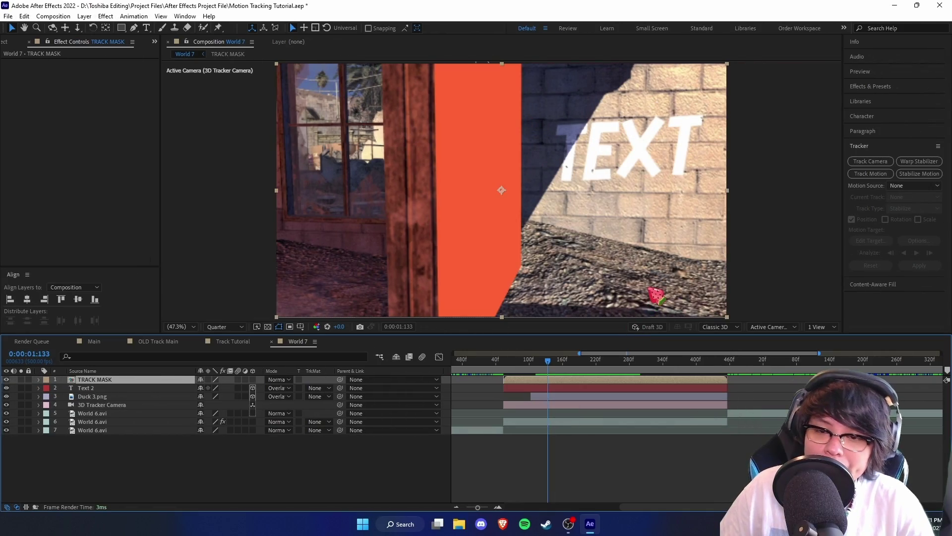
Open the TRACK MASK composition and apply a Fill effect to Track Solid 1 with its color set to white
mouse_move(538, 377)
mouse_down()
mouse_move(527, 379)
mouse_move(685, 379)
mouse_move(538, 385)
mouse_move(550, 370)
mouse_up()
click(576, 405)
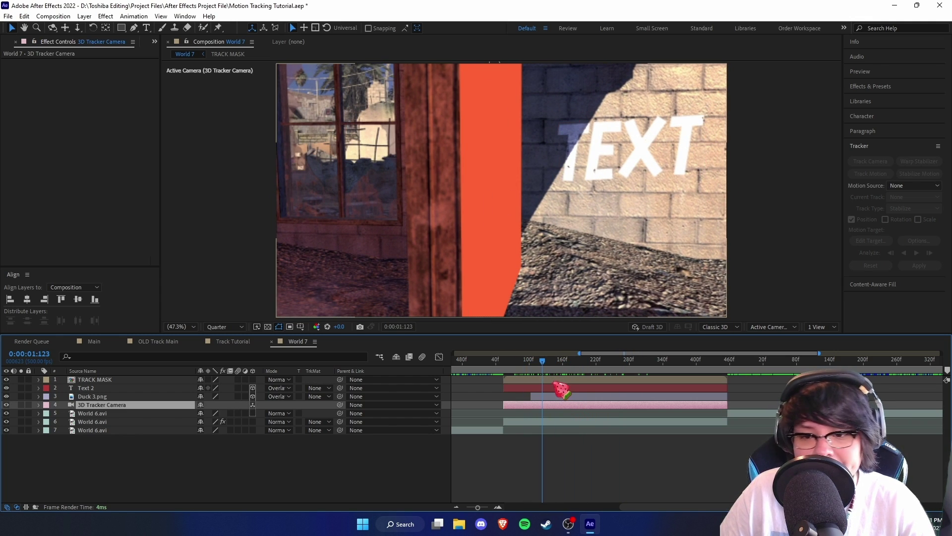
click(535, 370)
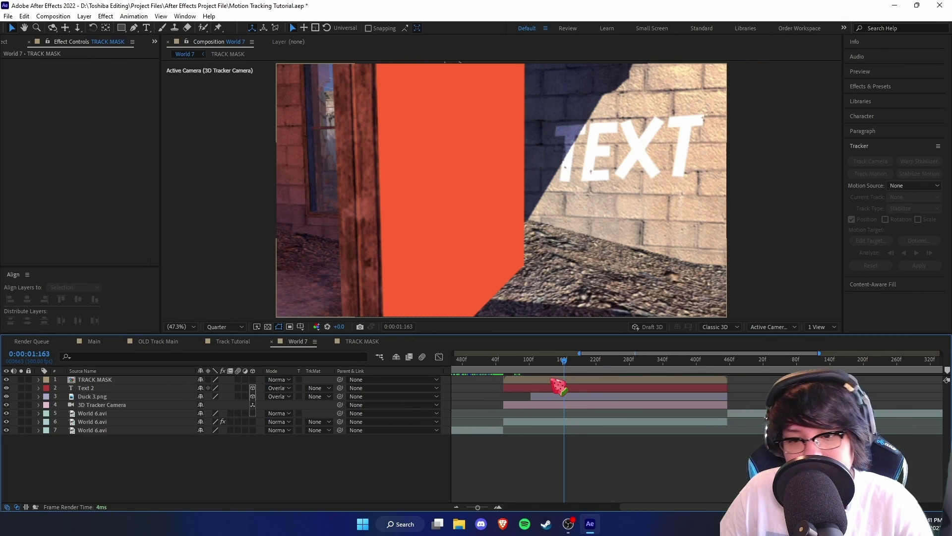
click(559, 380)
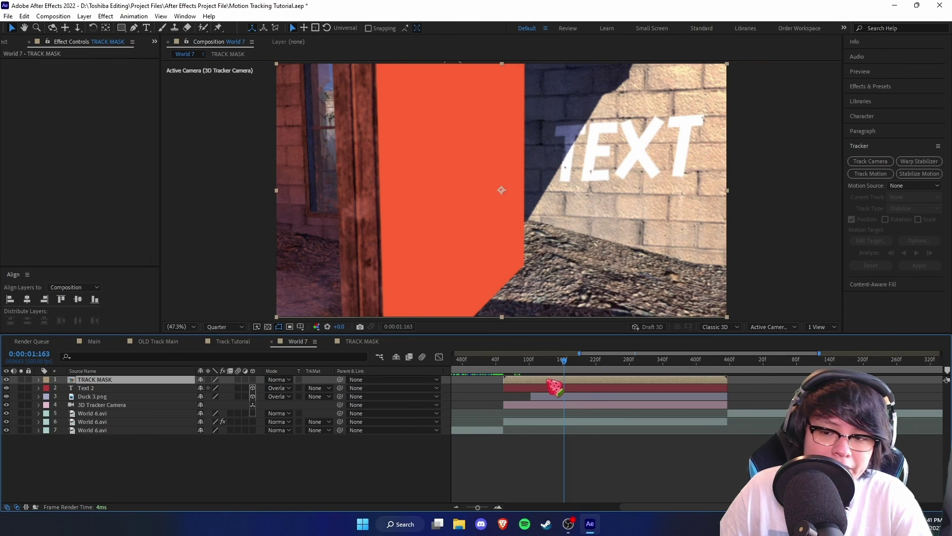
double_click(554, 385)
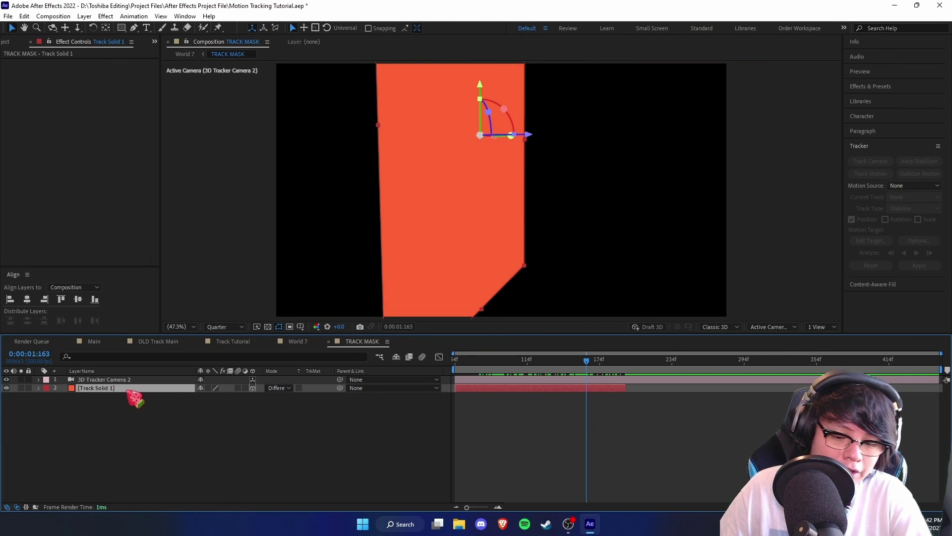
key(ctrl+space)
text(fill)
key(Return)
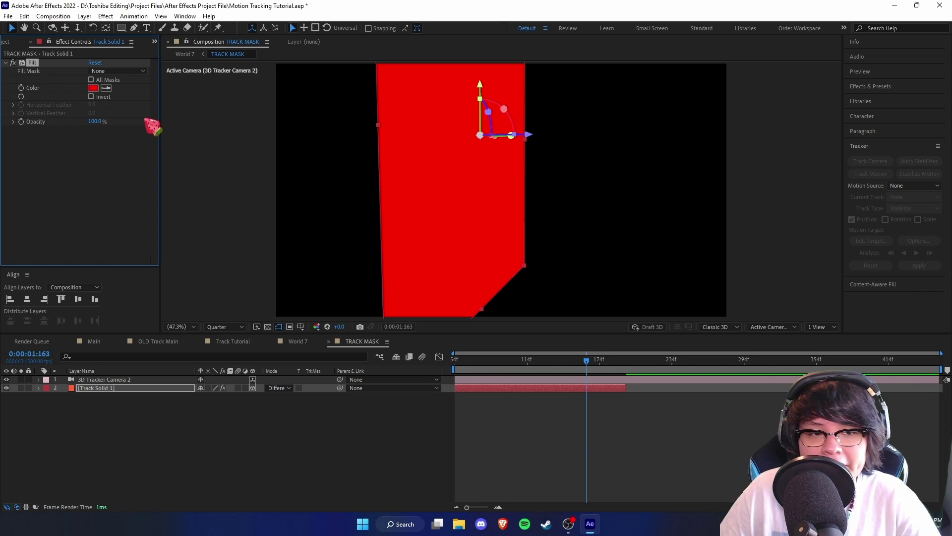
click(134, 139)
click(94, 88)
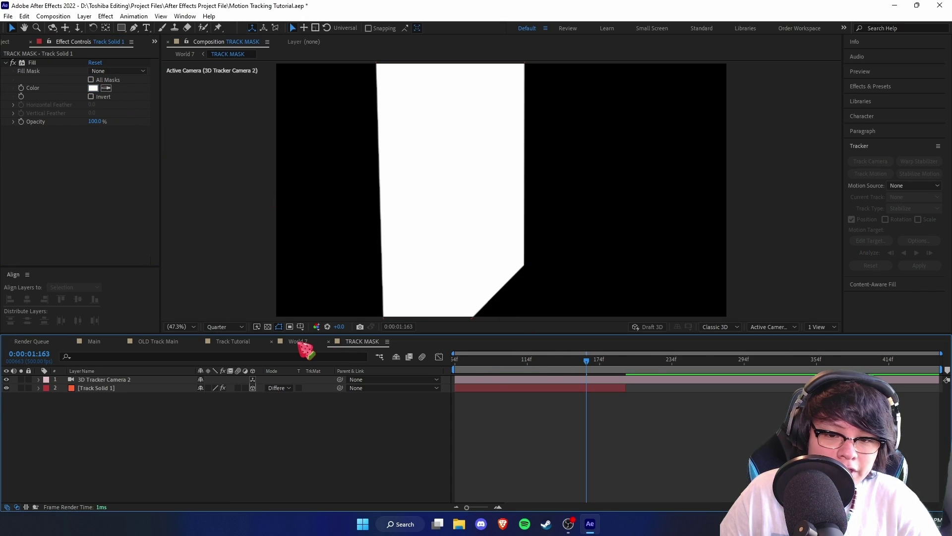
In World 7, duplicate the tracked World 6.avi layer, remove the copy's 3D Camera Tracker effect, and place it directly below TRACK MASK
click(298, 340)
click(502, 367)
drag(501, 368, 528, 387)
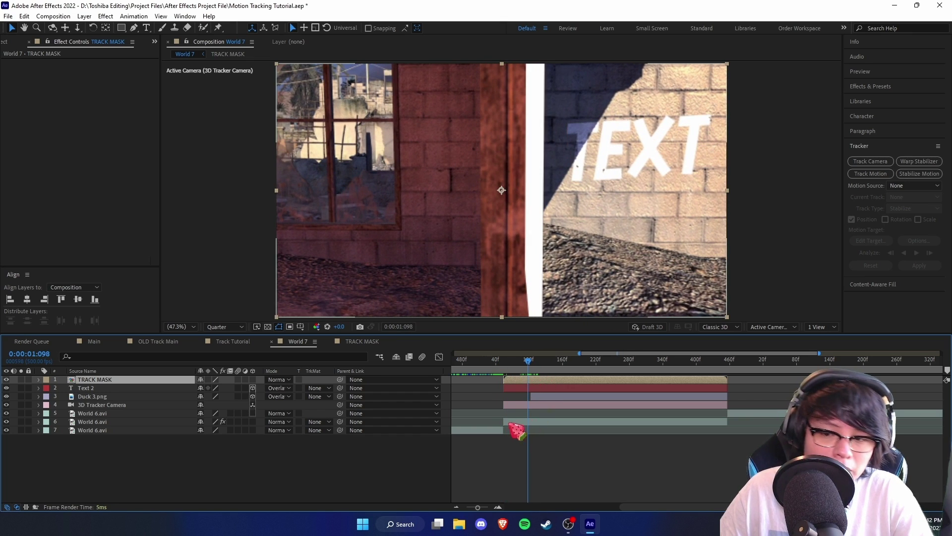
click(106, 421)
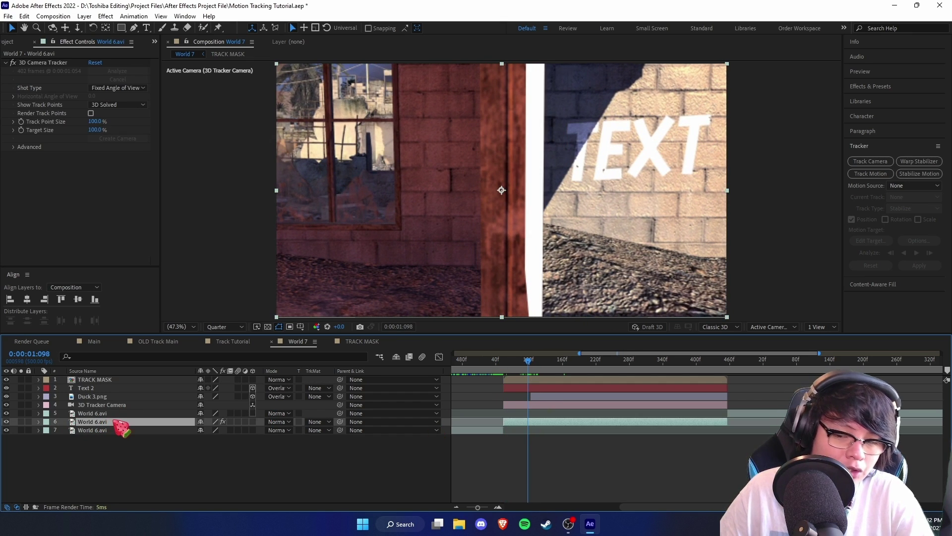
key(ctrl+d)
click(54, 64)
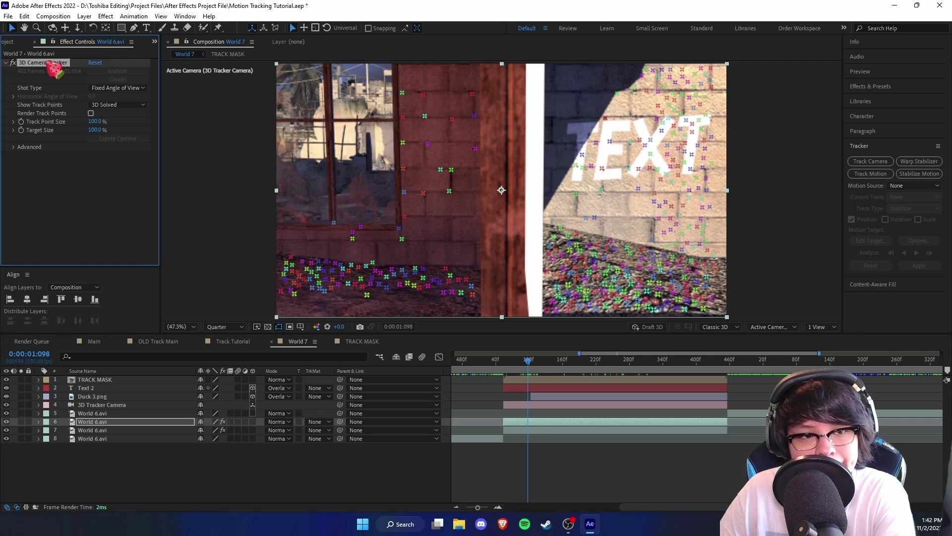
key(Delete)
click(109, 429)
drag(109, 422, 99, 394)
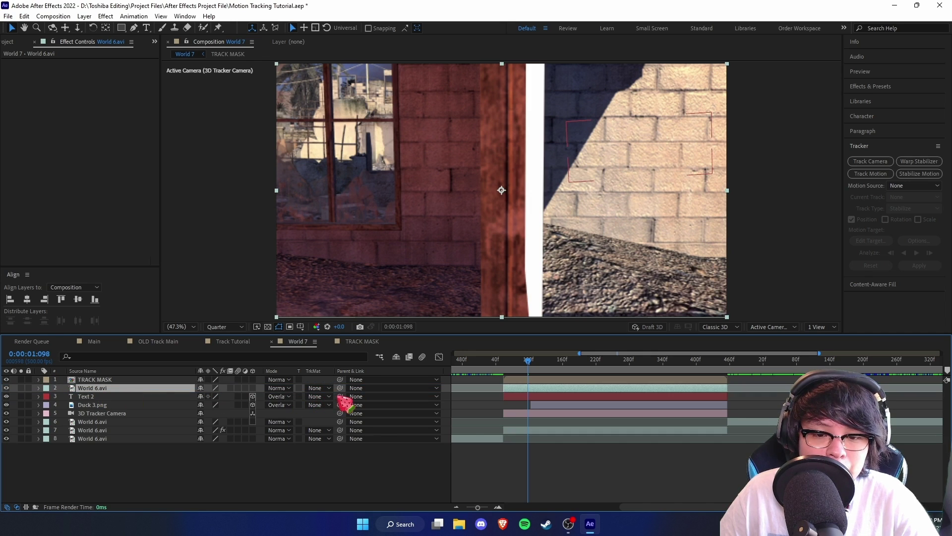
click(318, 389)
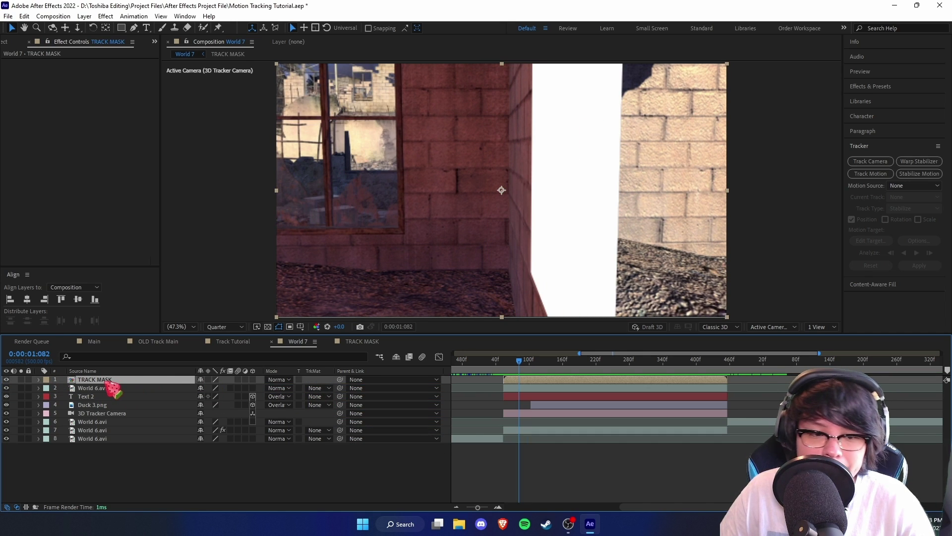
In the TRACK MASK composition, create a black 1920 x 1080 px solid and place it below Track Solid 1
click(371, 346)
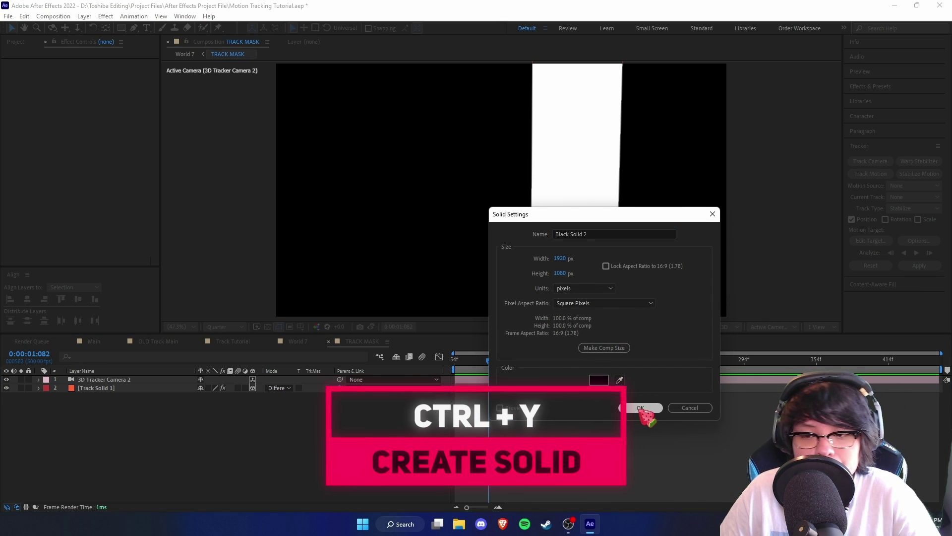
click(642, 407)
drag(95, 380, 102, 406)
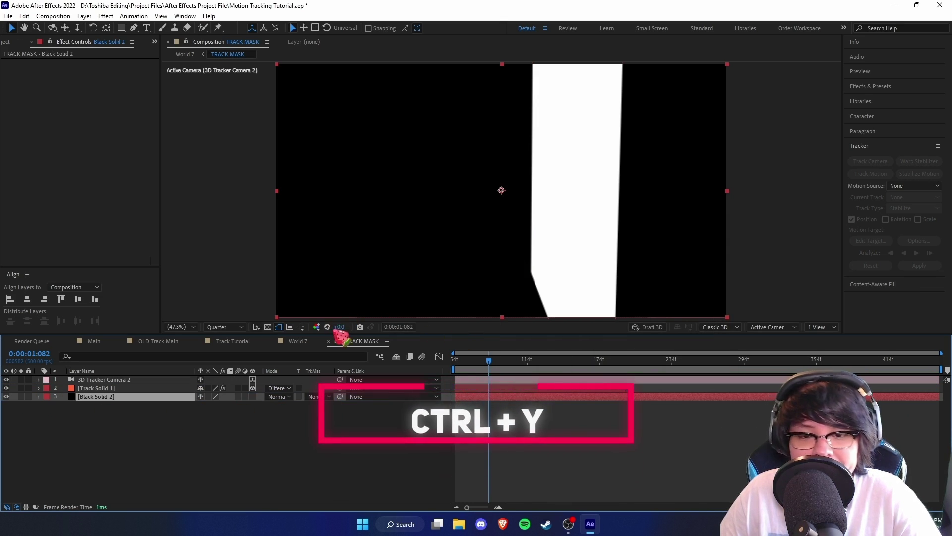
Turn on the transparency grid and compare the mask with the black solid hidden and shown
click(268, 326)
click(6, 397)
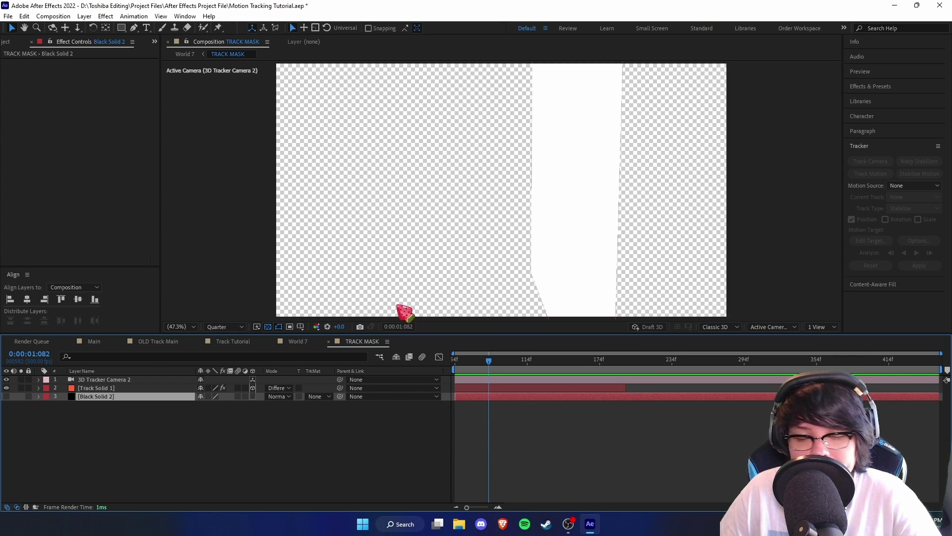
click(6, 396)
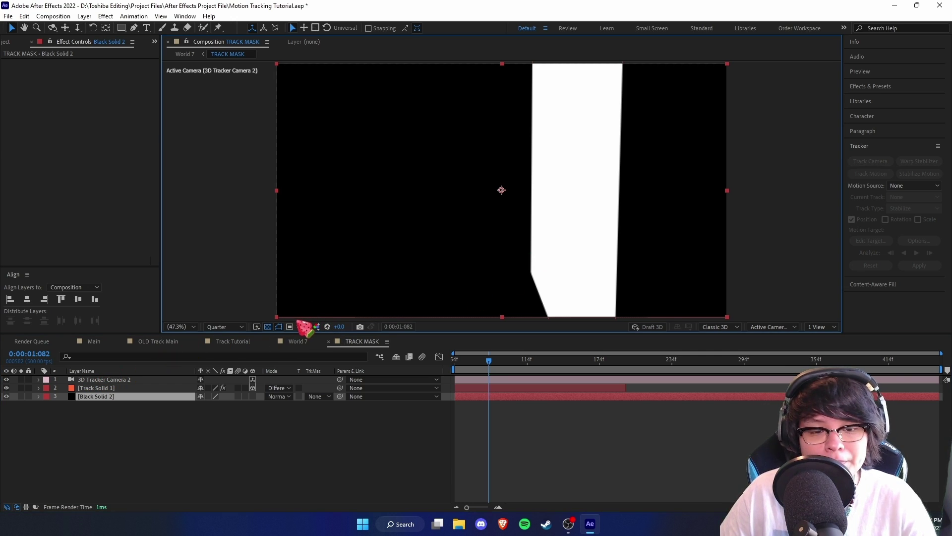
Set the blending mode of the white Track Solid 1 layer in the TRACK MASK composition to Normal
click(579, 206)
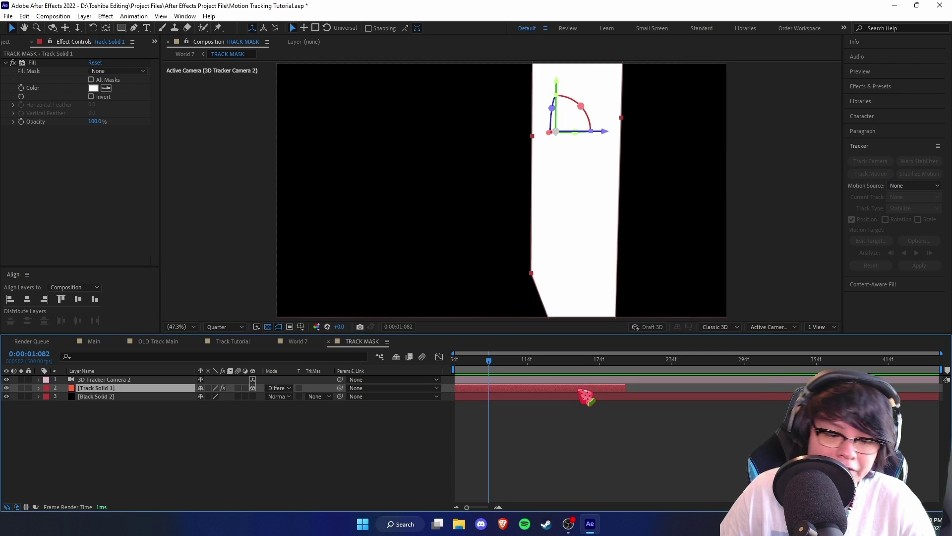
click(574, 453)
click(279, 388)
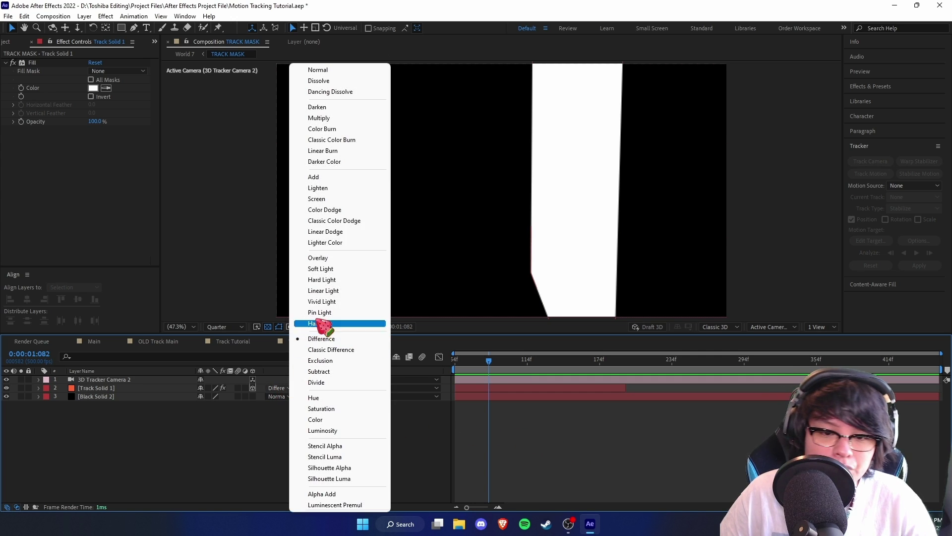
click(337, 70)
click(541, 452)
Duplicate Track Solid 1 and change the upper copy's Fill color to black
click(536, 391)
key(ctrl+d)
click(92, 88)
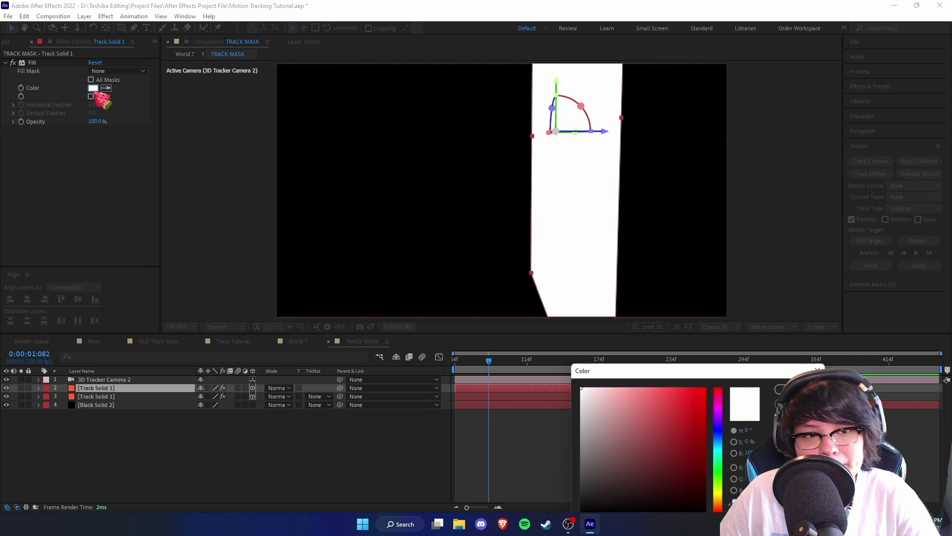
drag(662, 470, 325, 532)
click(808, 389)
Nudge the black Track Solid 1 along its Z axis at 0:00:01:120 and check the mask at other frames in TRACK MASK and World 7
mouse_move(527, 364)
mouse_down()
mouse_move(575, 367)
mouse_move(534, 373)
mouse_up()
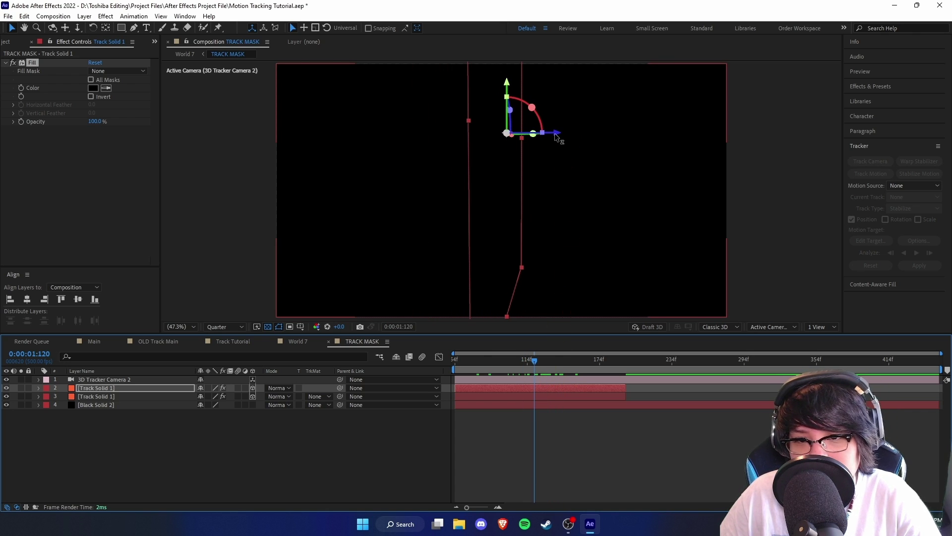
drag(555, 133, 555, 134)
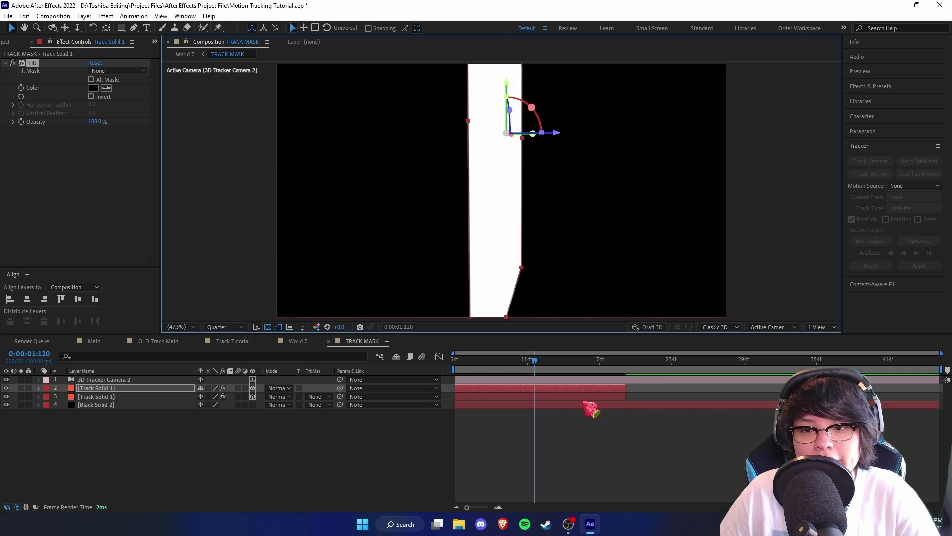
click(573, 418)
mouse_move(549, 368)
mouse_down()
mouse_move(464, 374)
mouse_move(613, 382)
mouse_move(483, 374)
mouse_move(550, 368)
mouse_move(548, 376)
mouse_up()
click(293, 343)
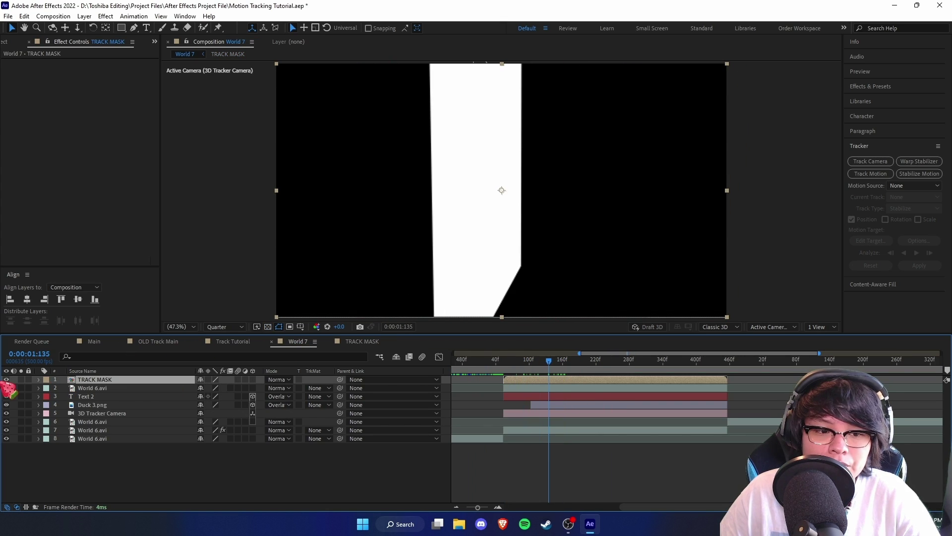
double_click(130, 380)
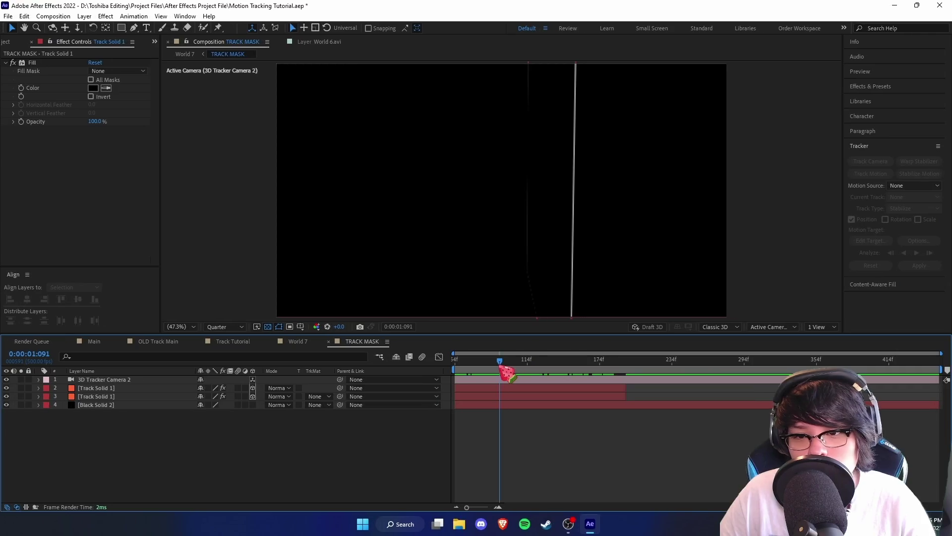
drag(502, 370, 550, 368)
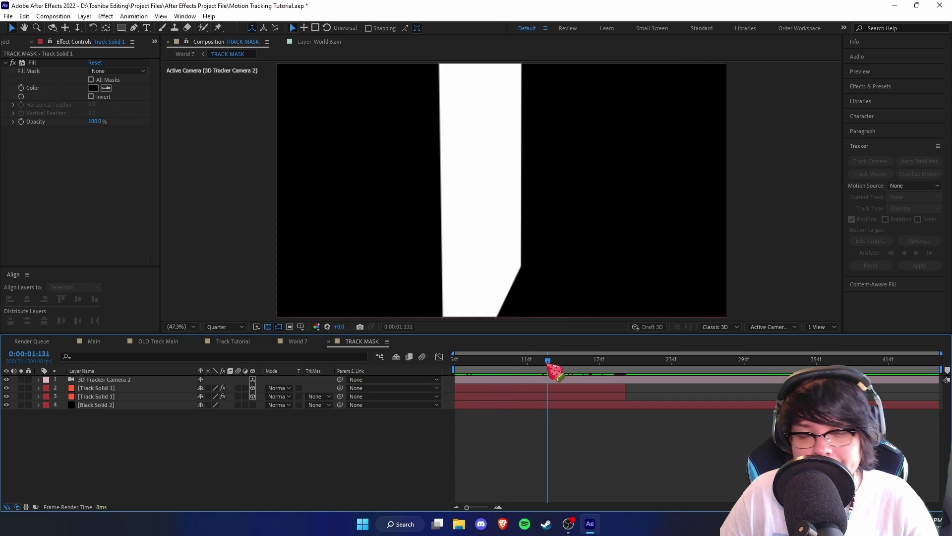
In World 7, set the track matte of the upper World 6.avi to Luma Inverted Matte "TRACK MASK" and compare with the mask shown and hidden
click(299, 341)
drag(600, 376, 555, 373)
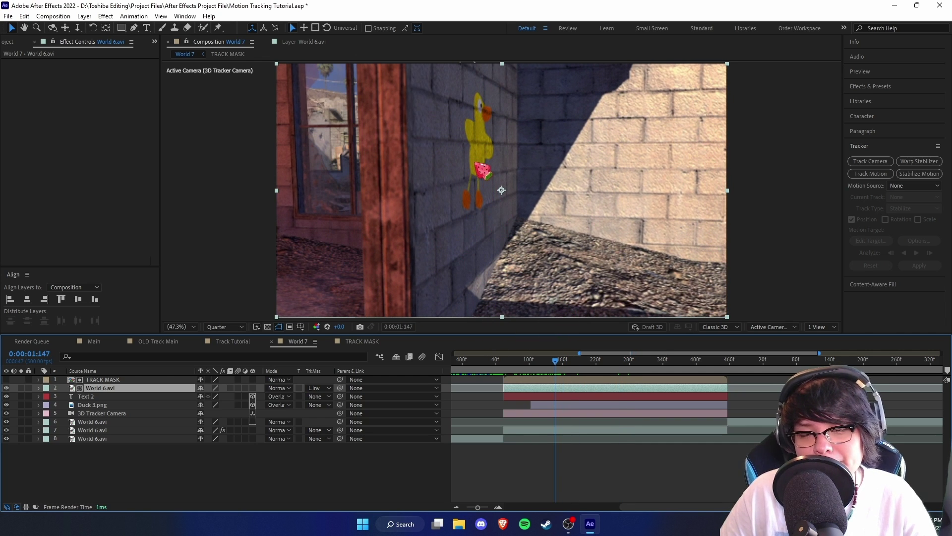
click(6, 380)
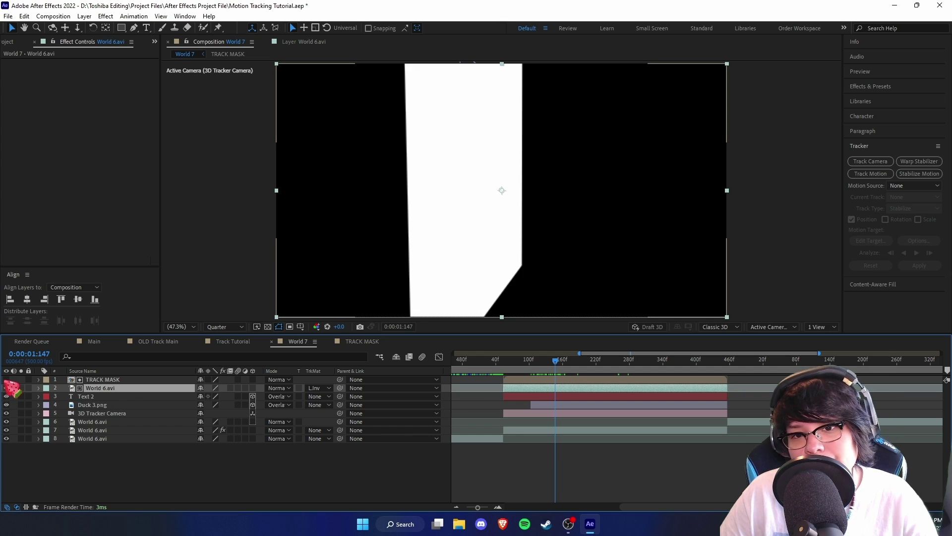
click(6, 380)
drag(557, 372, 517, 375)
click(6, 379)
click(6, 379)
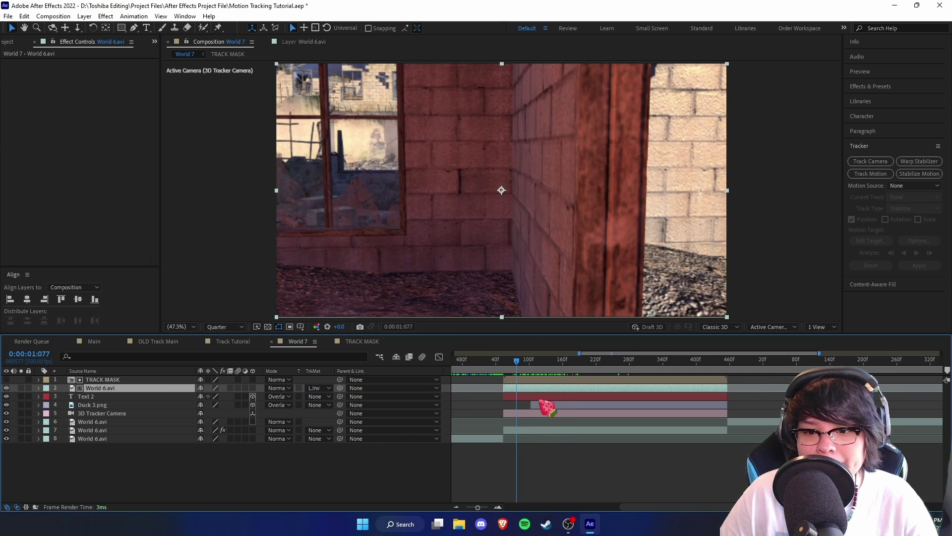
Extend the Duck 3.png layer's start back to the beginning of the tracked clip, and check the duck and Text 2 on the walls
drag(531, 405, 514, 412)
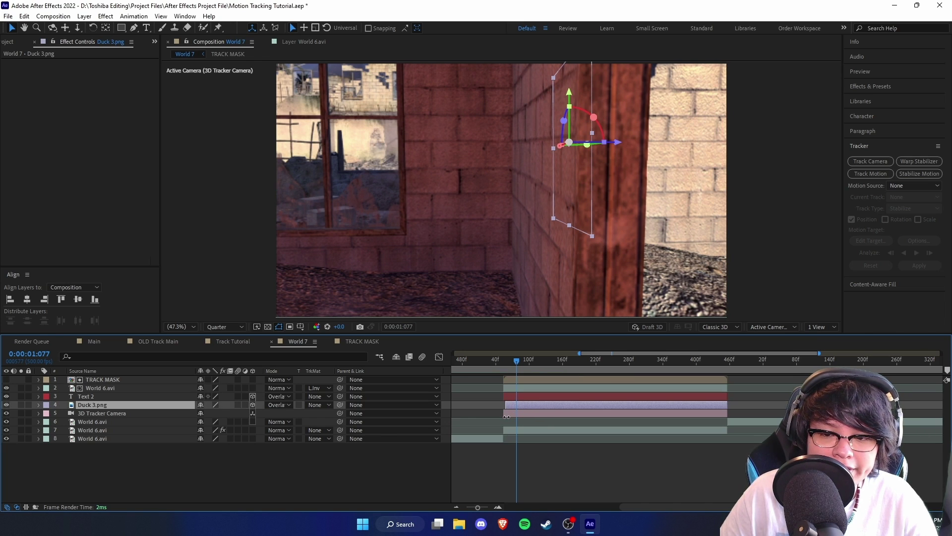
click(548, 452)
drag(527, 362, 551, 394)
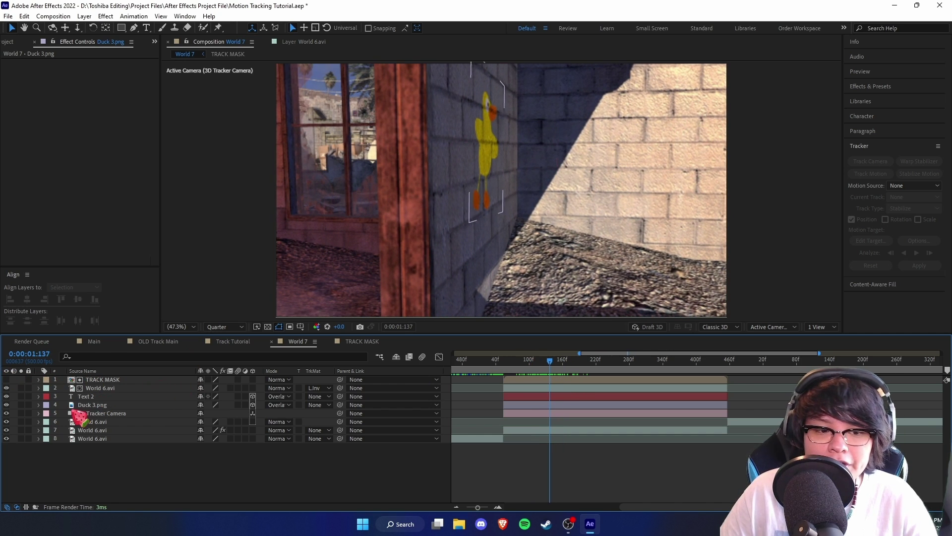
click(92, 397)
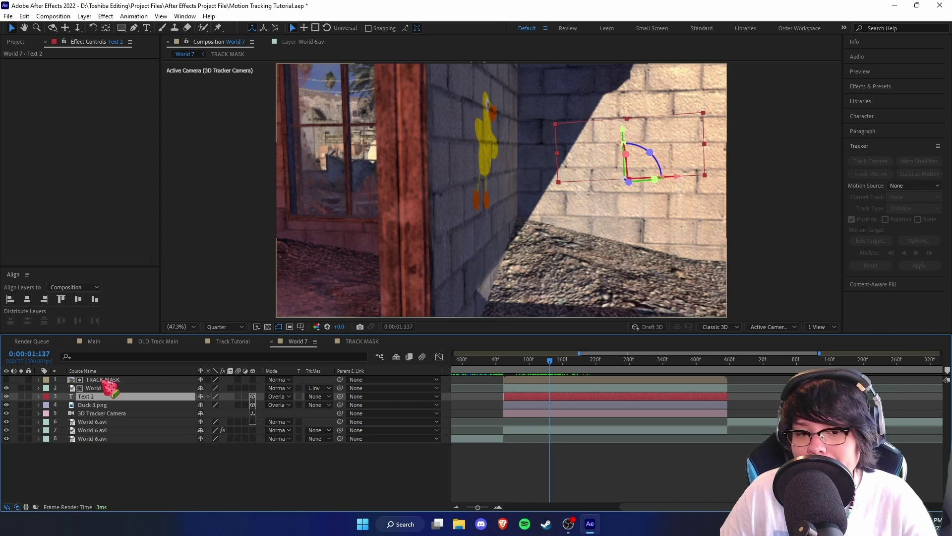
In TRACK MASK, duplicate the white Track Solid 1 and move the copy's anchor point to the lower corner where the two walls meet
click(362, 342)
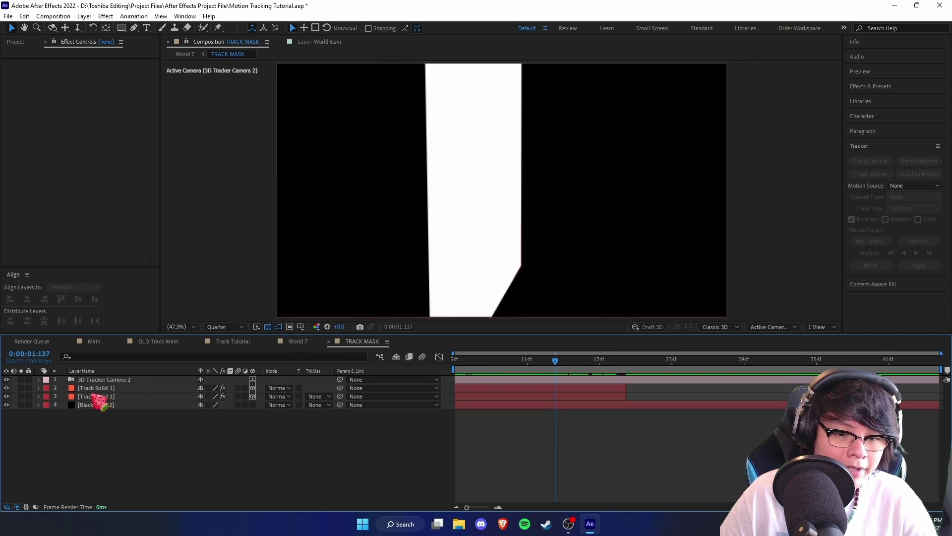
click(92, 396)
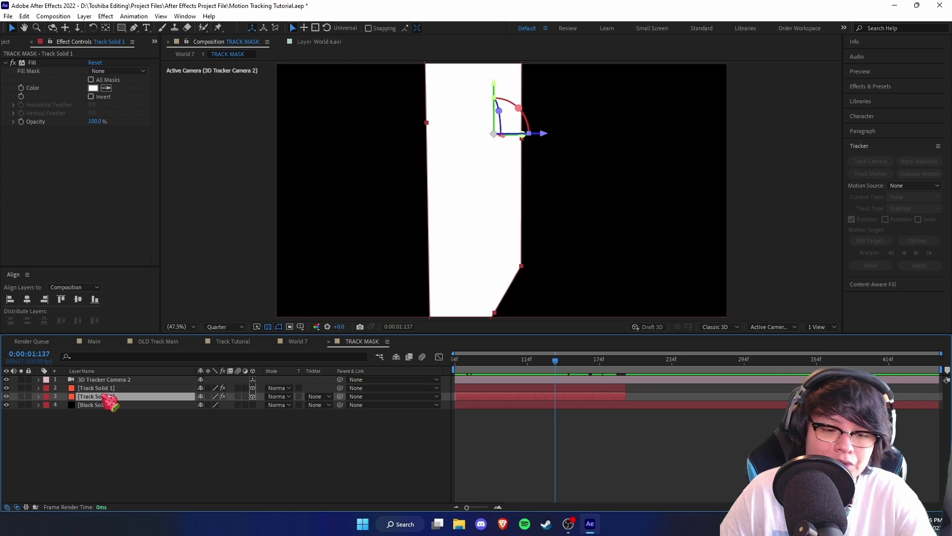
key(ctrl+d)
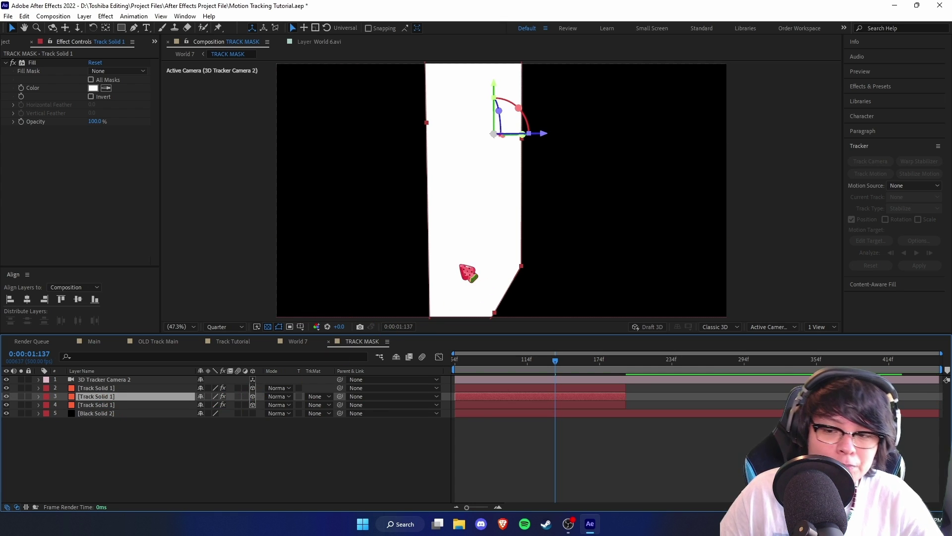
drag(552, 213, 512, 202)
key(y)
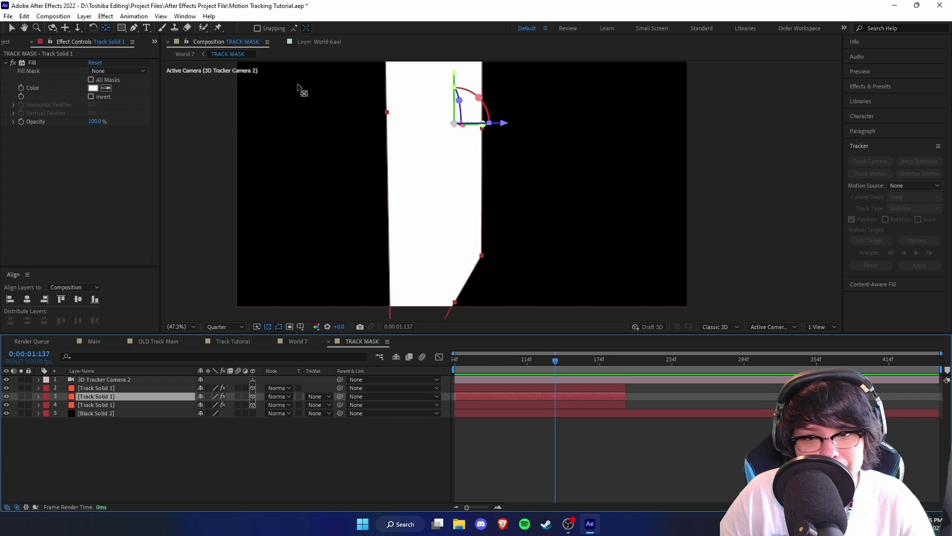
drag(450, 73, 483, 211)
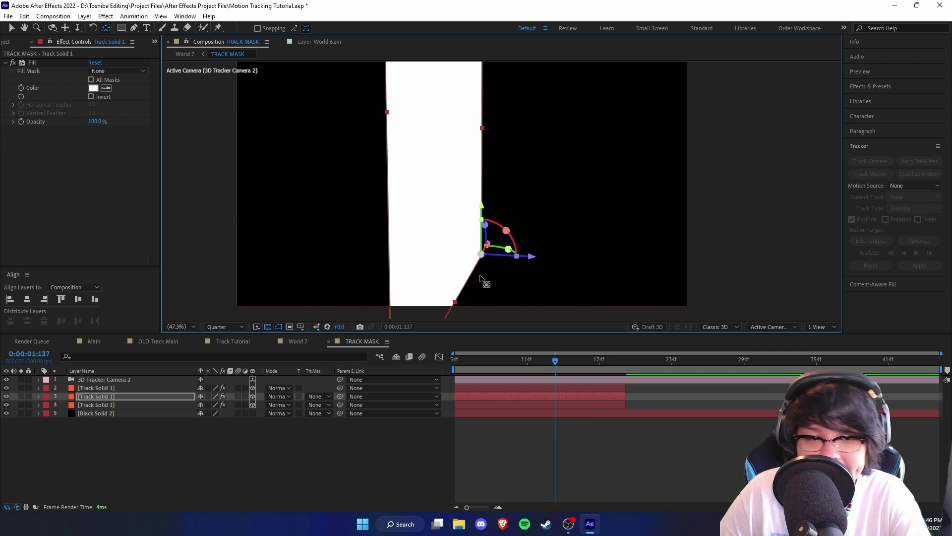
Set the white copy's Y Rotation to -94° and align it with the wall corner so it covers the adjoining wall
key(r)
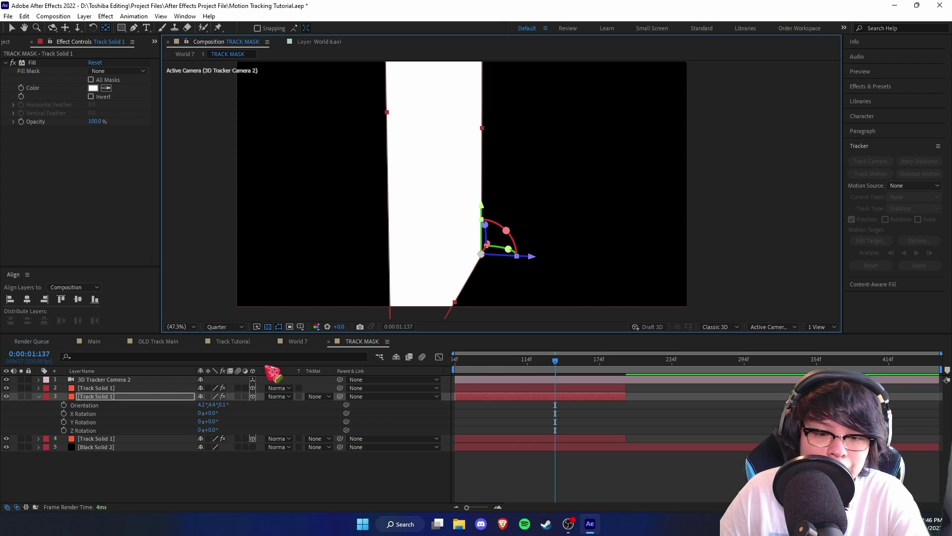
drag(211, 413, 280, 430)
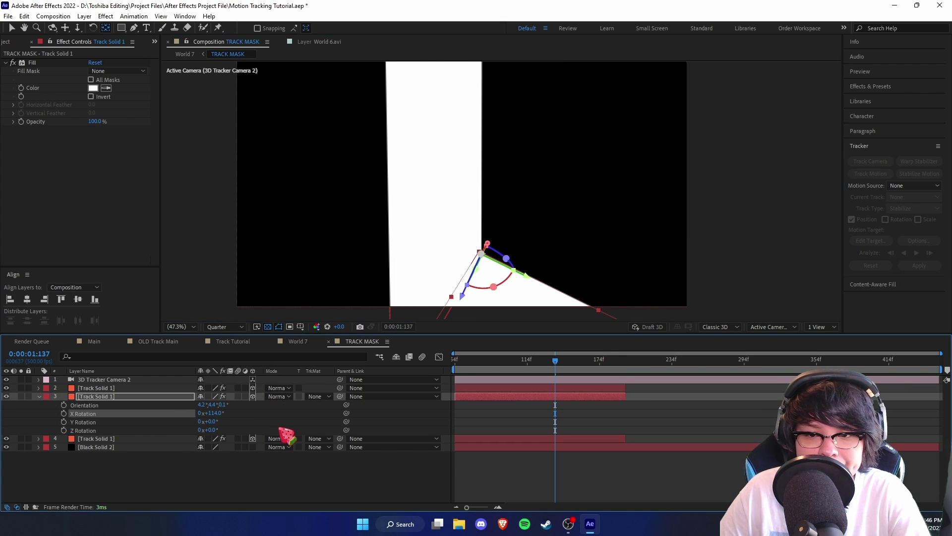
key(ctrl+z)
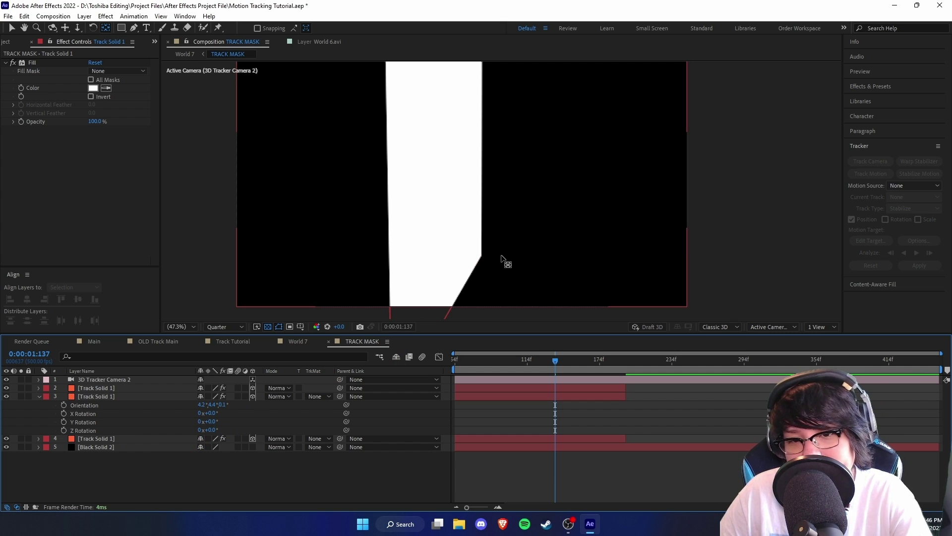
drag(210, 424, 172, 430)
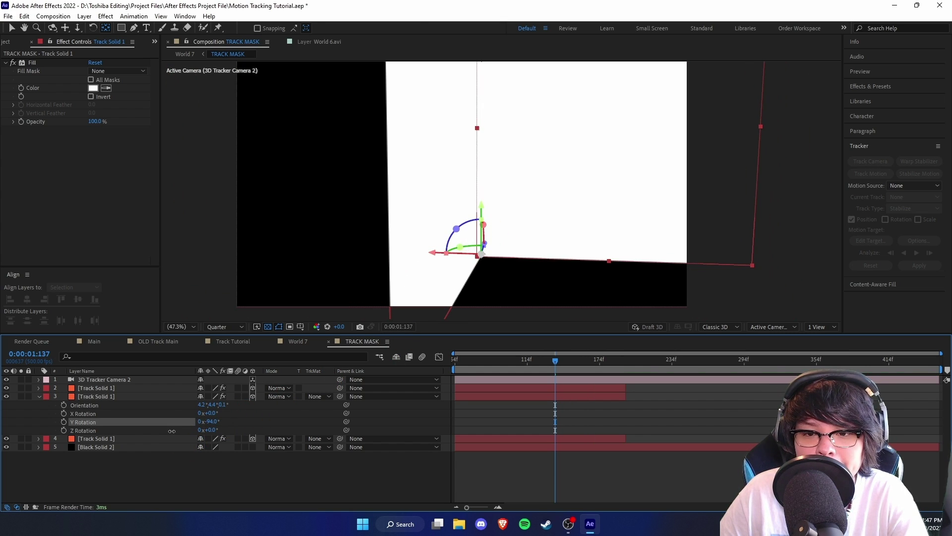
click(99, 397)
drag(442, 248, 440, 249)
drag(545, 366, 576, 377)
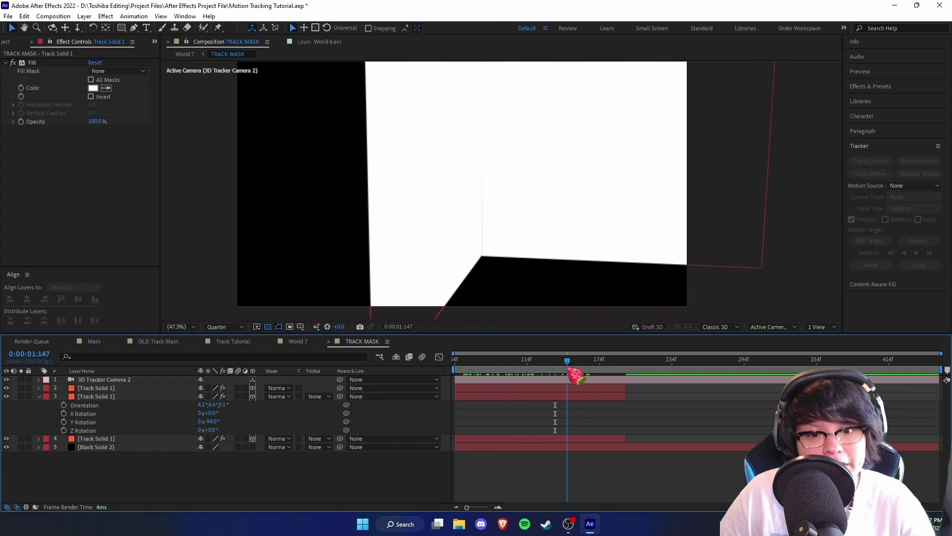
In World 7, reselect Luma Inverted Matte "TRACK MASK" for the upper World 6.avi and examine the masking with the mask shown and hidden
click(298, 341)
click(128, 390)
click(320, 388)
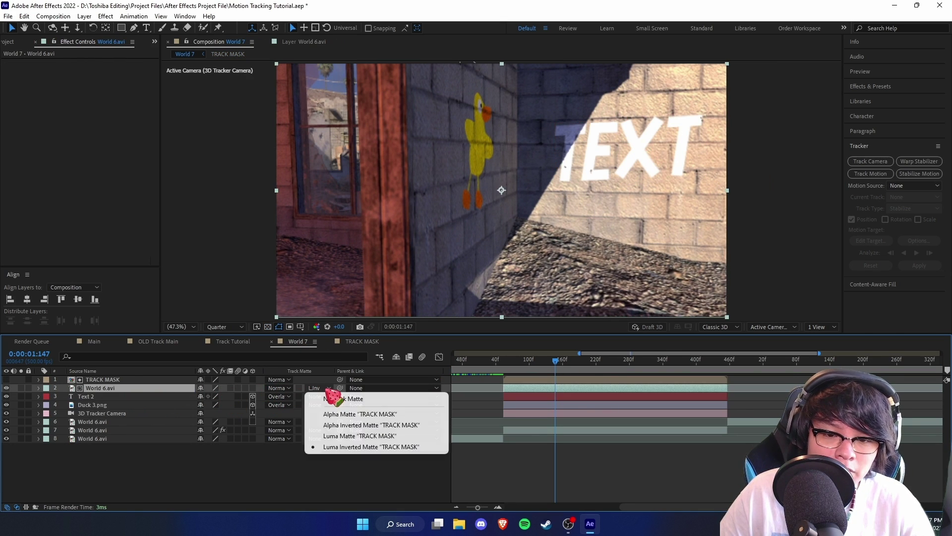
click(373, 447)
drag(551, 361, 589, 370)
click(6, 379)
click(6, 380)
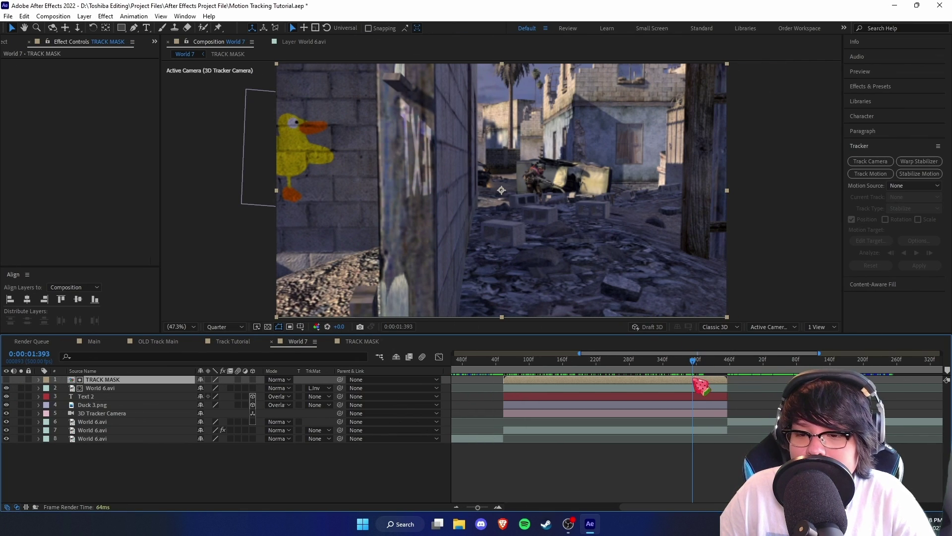
In TRACK MASK, duplicate the third-layer Track Solid 1, offset it slightly along Z, fill it black, and check nearby frames in World 7
double_click(697, 381)
click(160, 397)
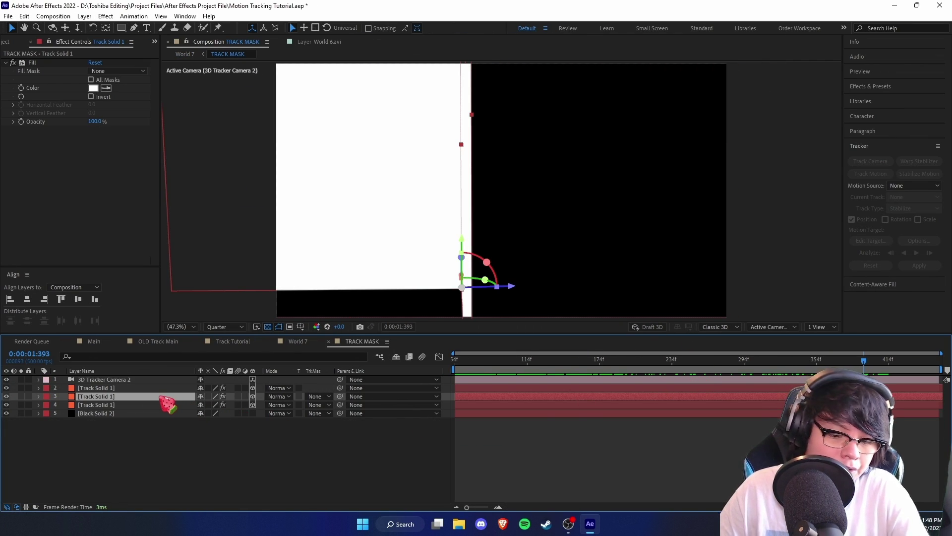
key(ctrl+d)
drag(506, 286, 511, 287)
click(92, 88)
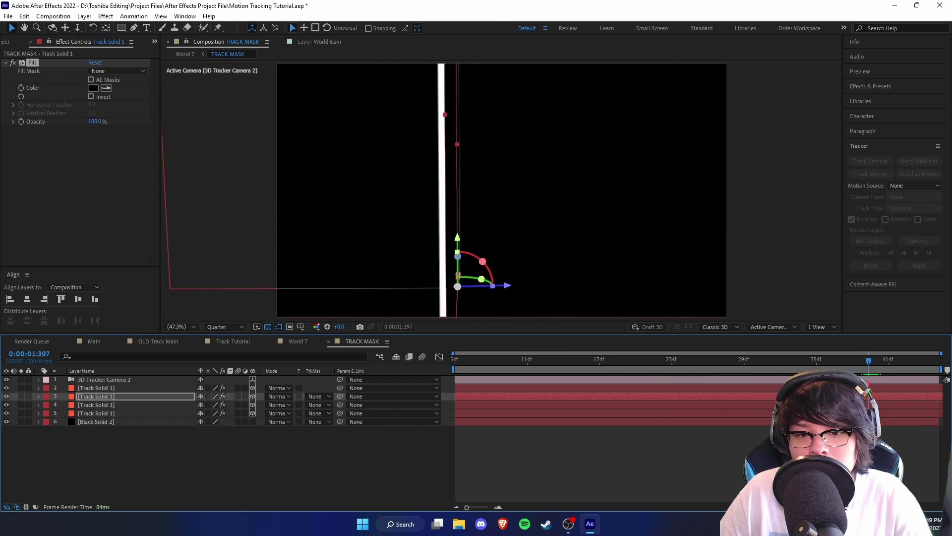
mouse_move(868, 369)
mouse_down()
mouse_move(860, 378)
mouse_move(886, 376)
mouse_up()
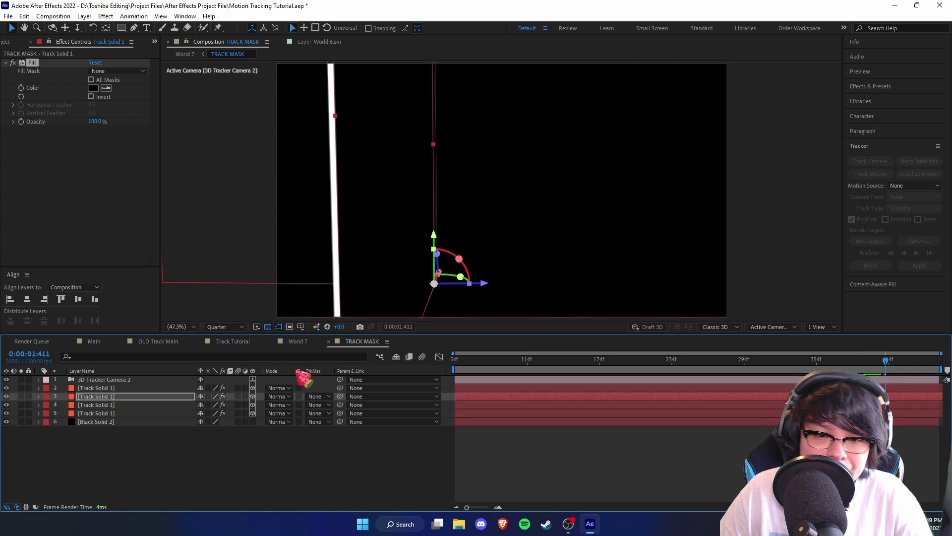
click(296, 342)
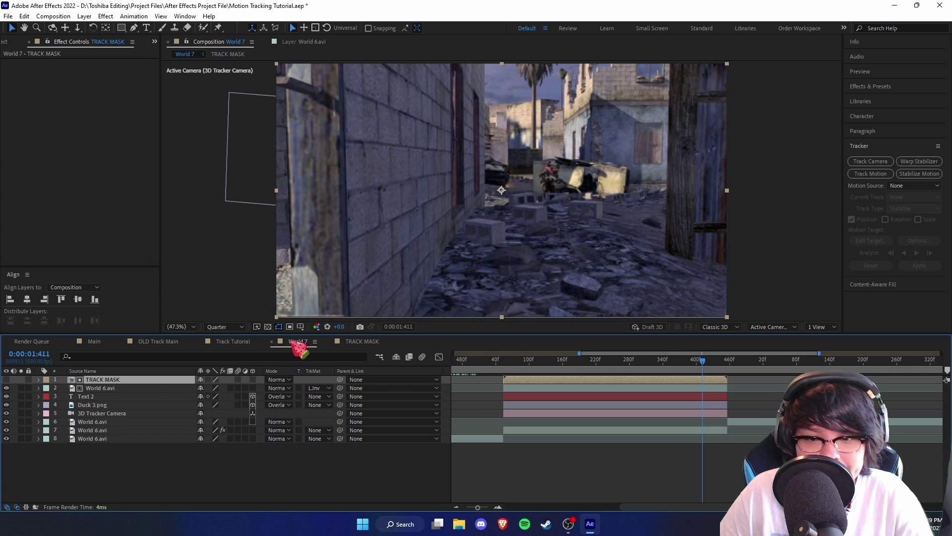
mouse_move(709, 359)
mouse_down()
mouse_move(676, 361)
mouse_move(699, 370)
mouse_up()
Try shifting the new black Track Solid 1 farther along its Z axis, undo the move, and review the masking in World 7
double_click(697, 381)
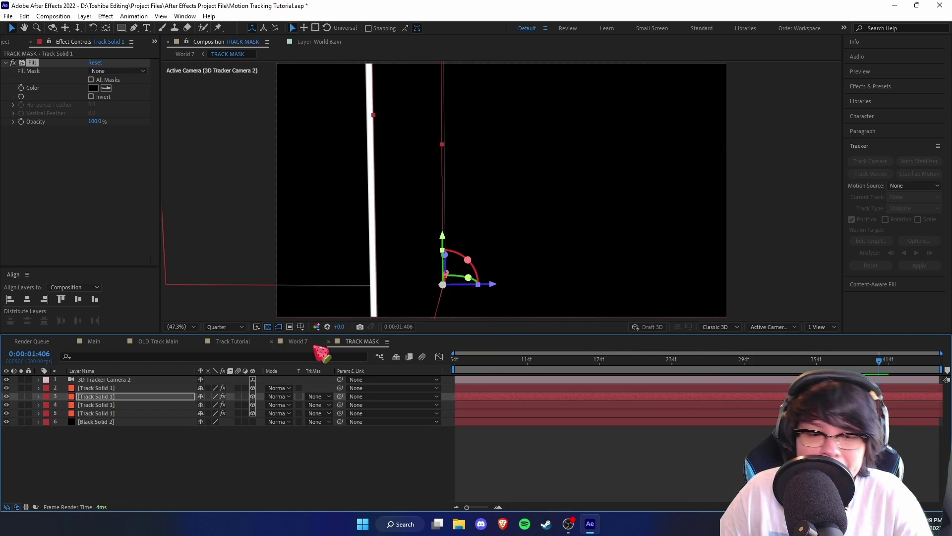
drag(490, 284, 512, 284)
key(ctrl+z)
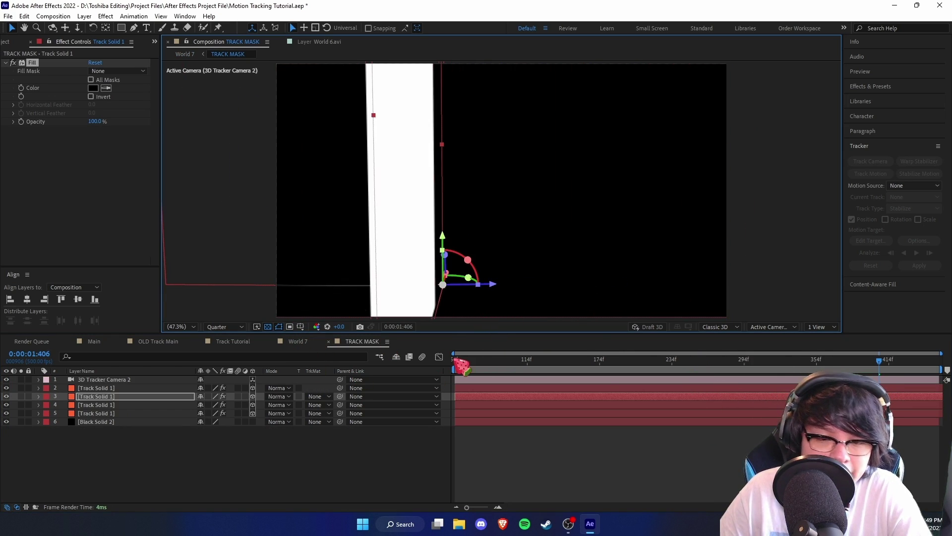
click(303, 343)
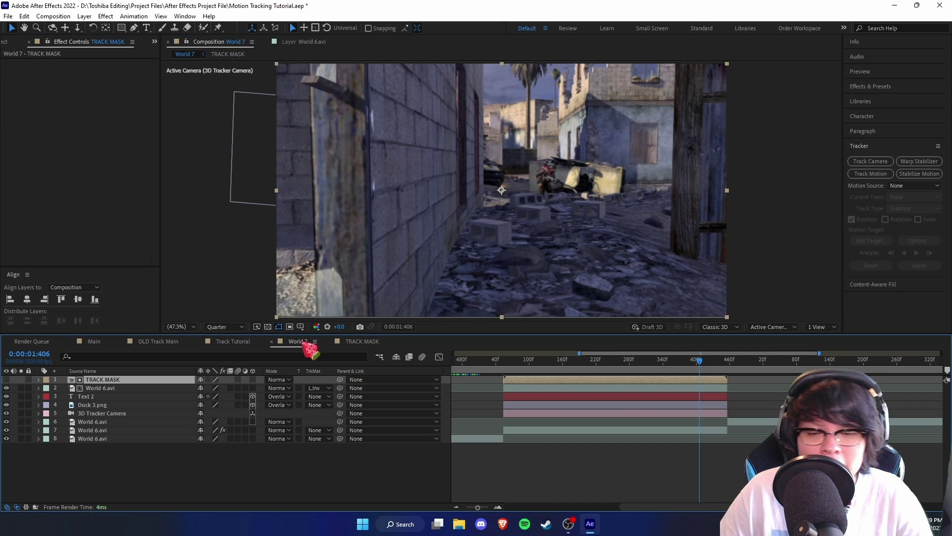
click(515, 363)
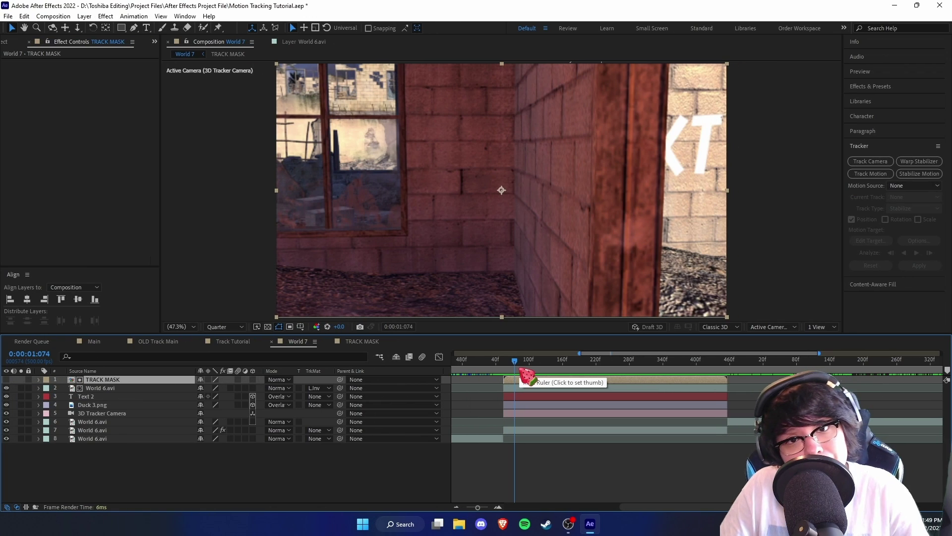